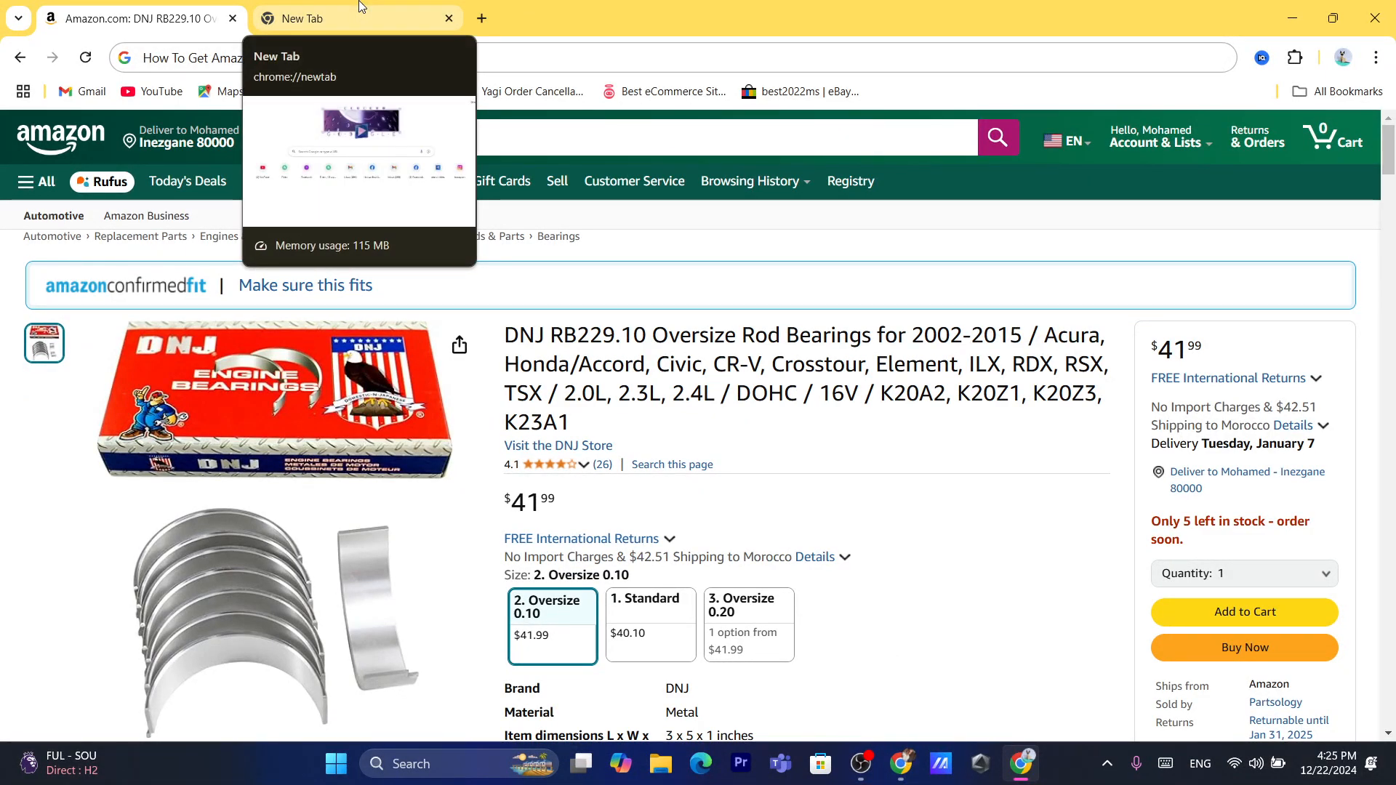
Step: Search Google for amazon associates in the blank tab and open the Amazon.com Associates Central site
left_click(361, 7)
left_click(398, 51)
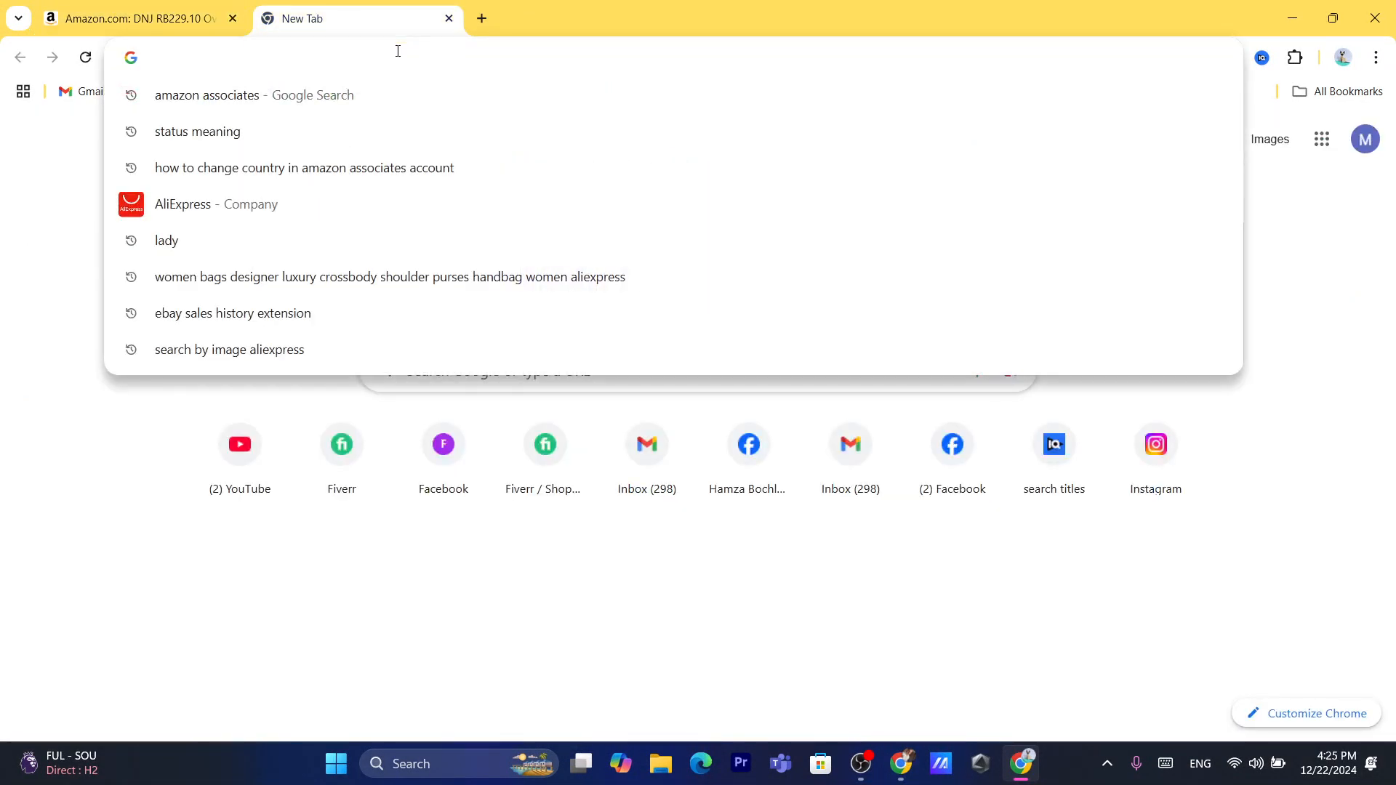
type("AMAZ")
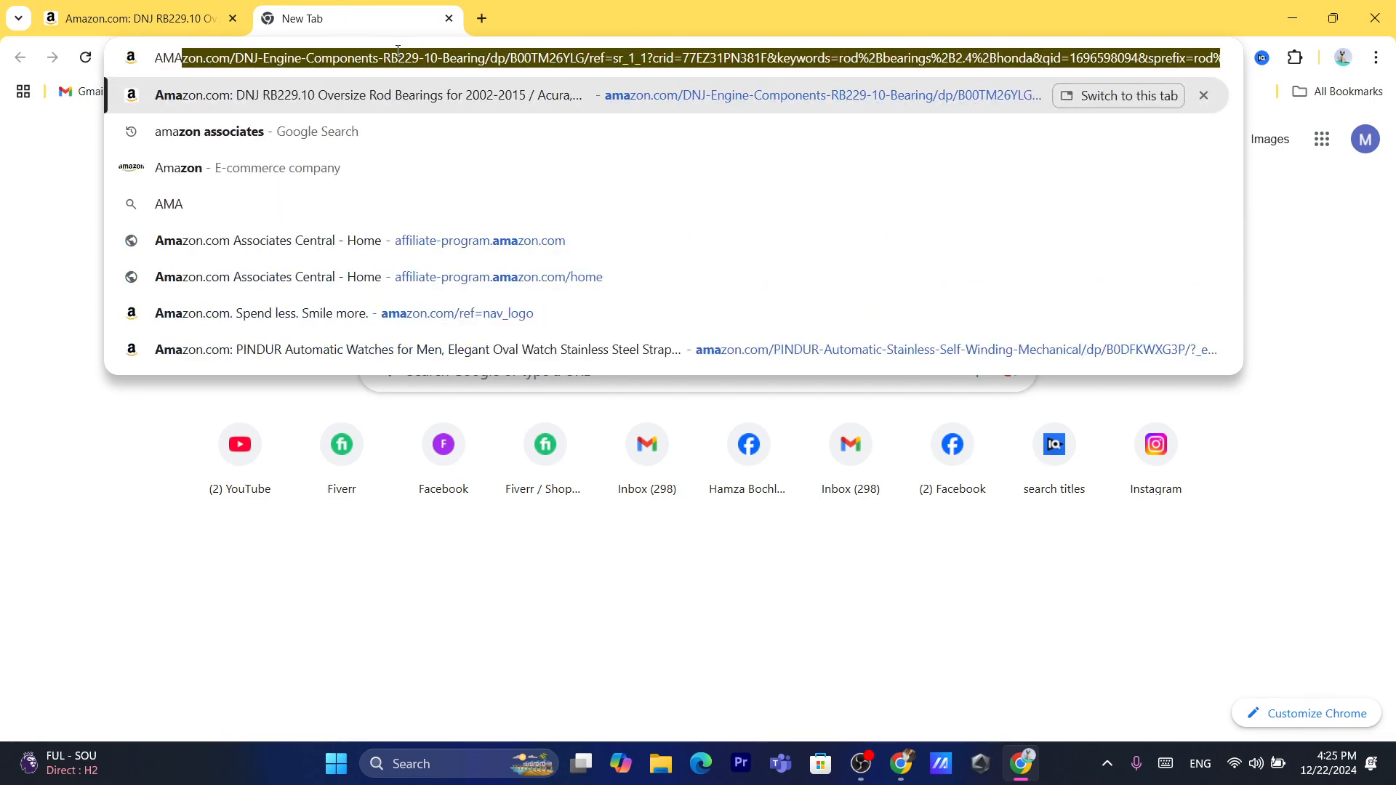
key("BackSpace")
key("BackSpace")
key("BackSpace")
key("BackSpace")
key("BackSpace")
type("A")
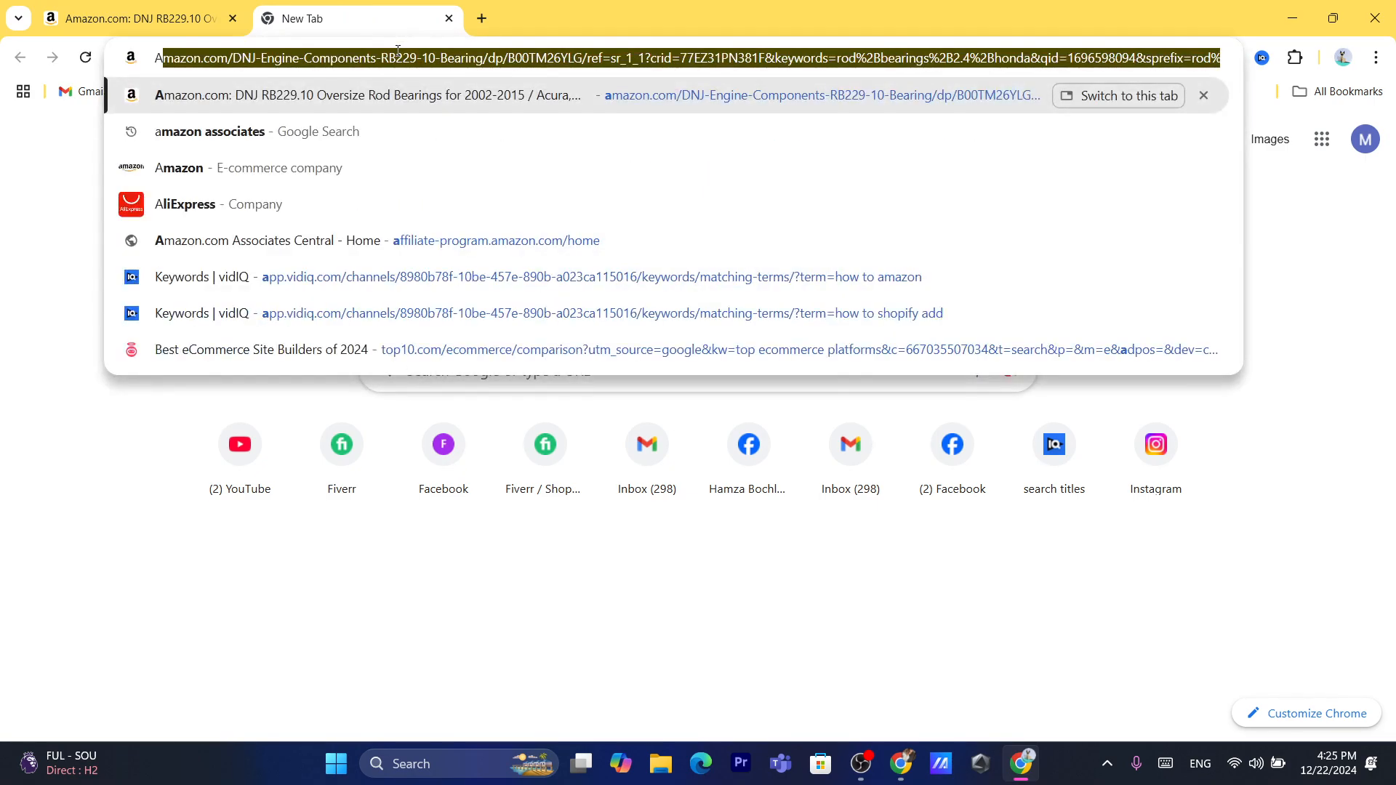
key("BackSpace")
key("BackSpace")
type("AMAZONN")
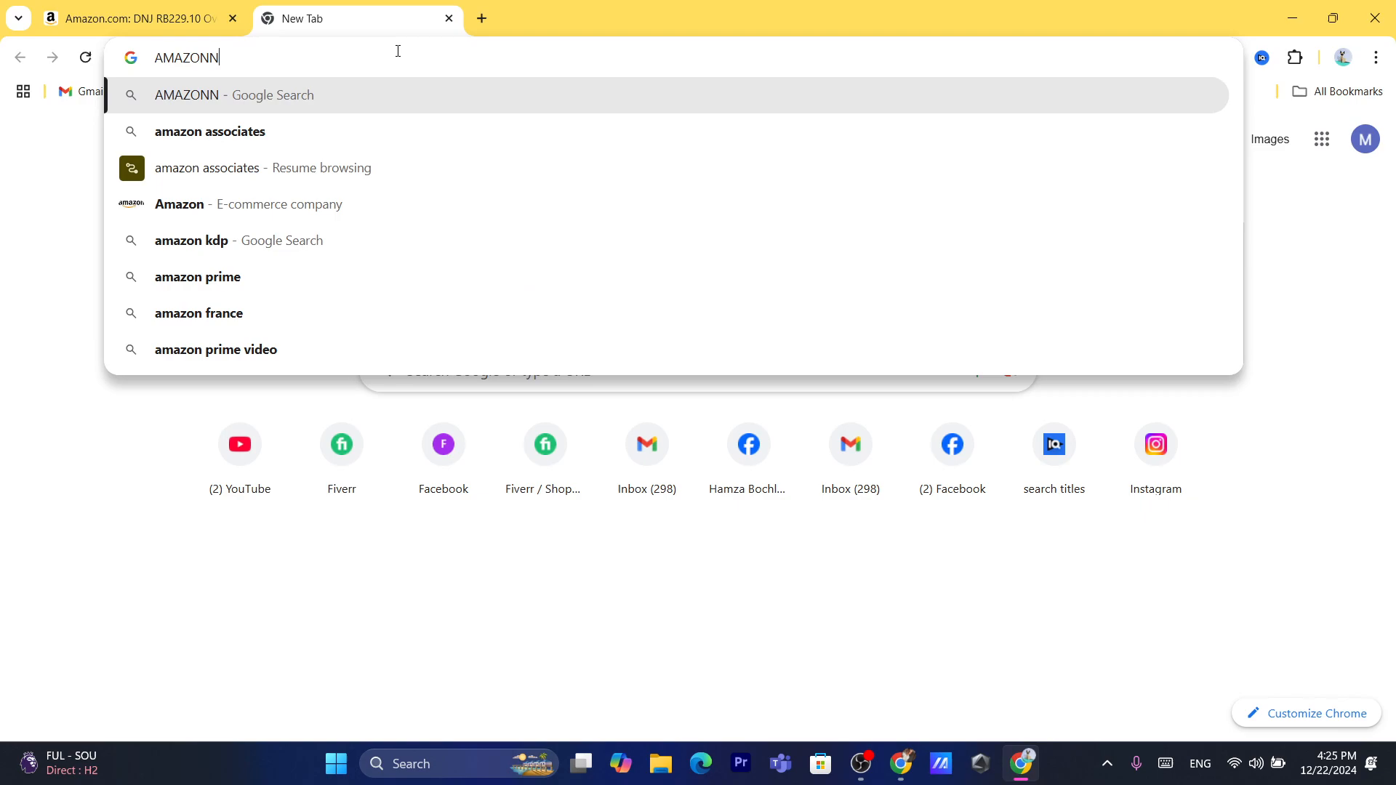
key("BackSpace")
type("AS")
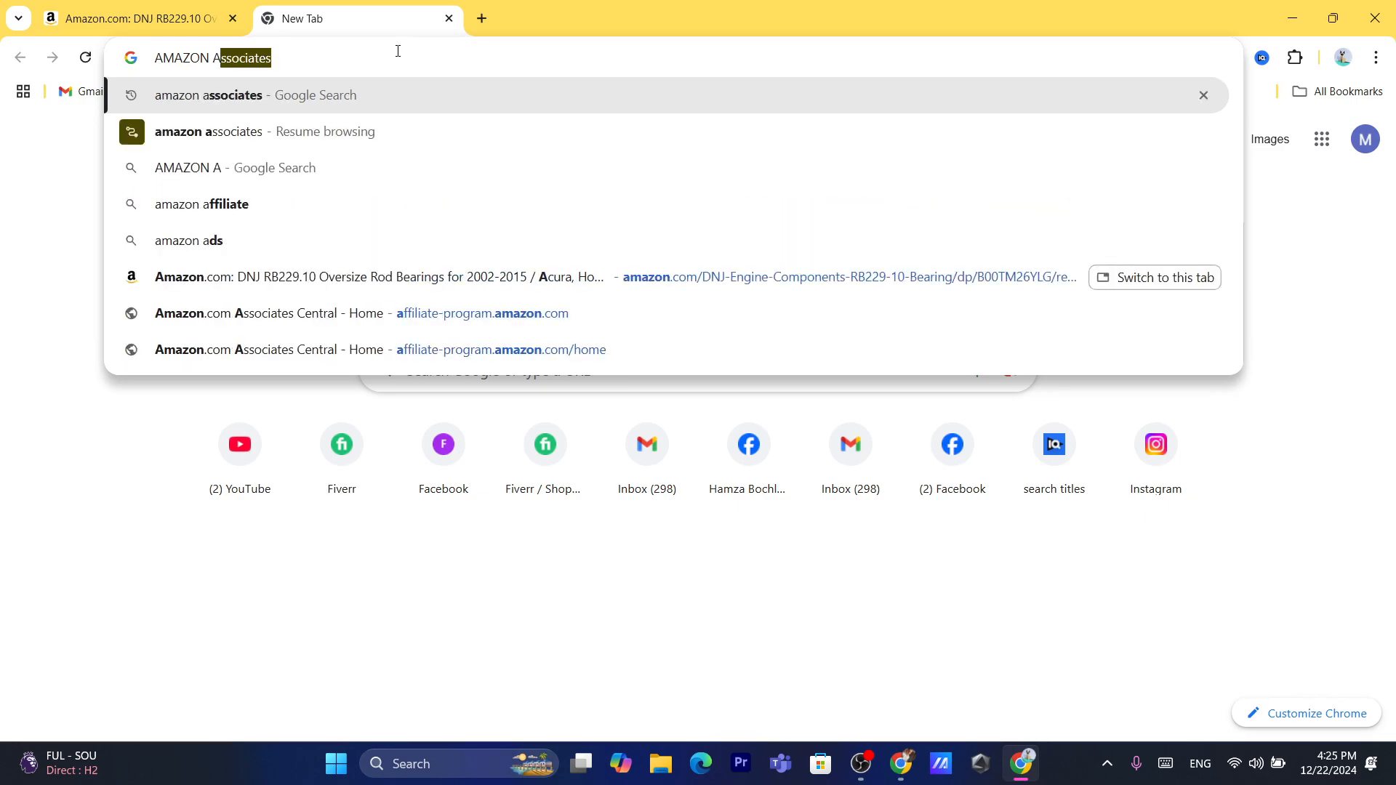
left_click(294, 88)
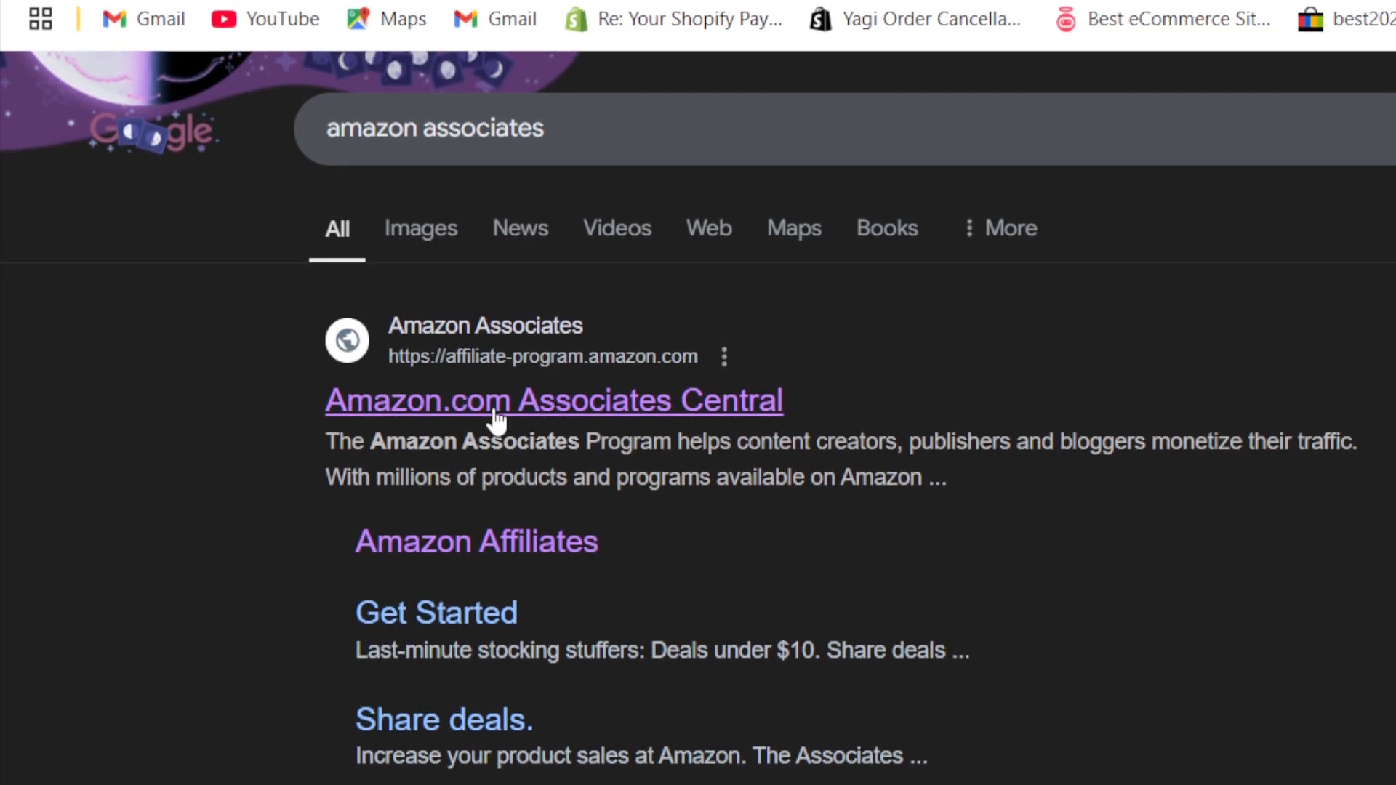
left_click(496, 416)
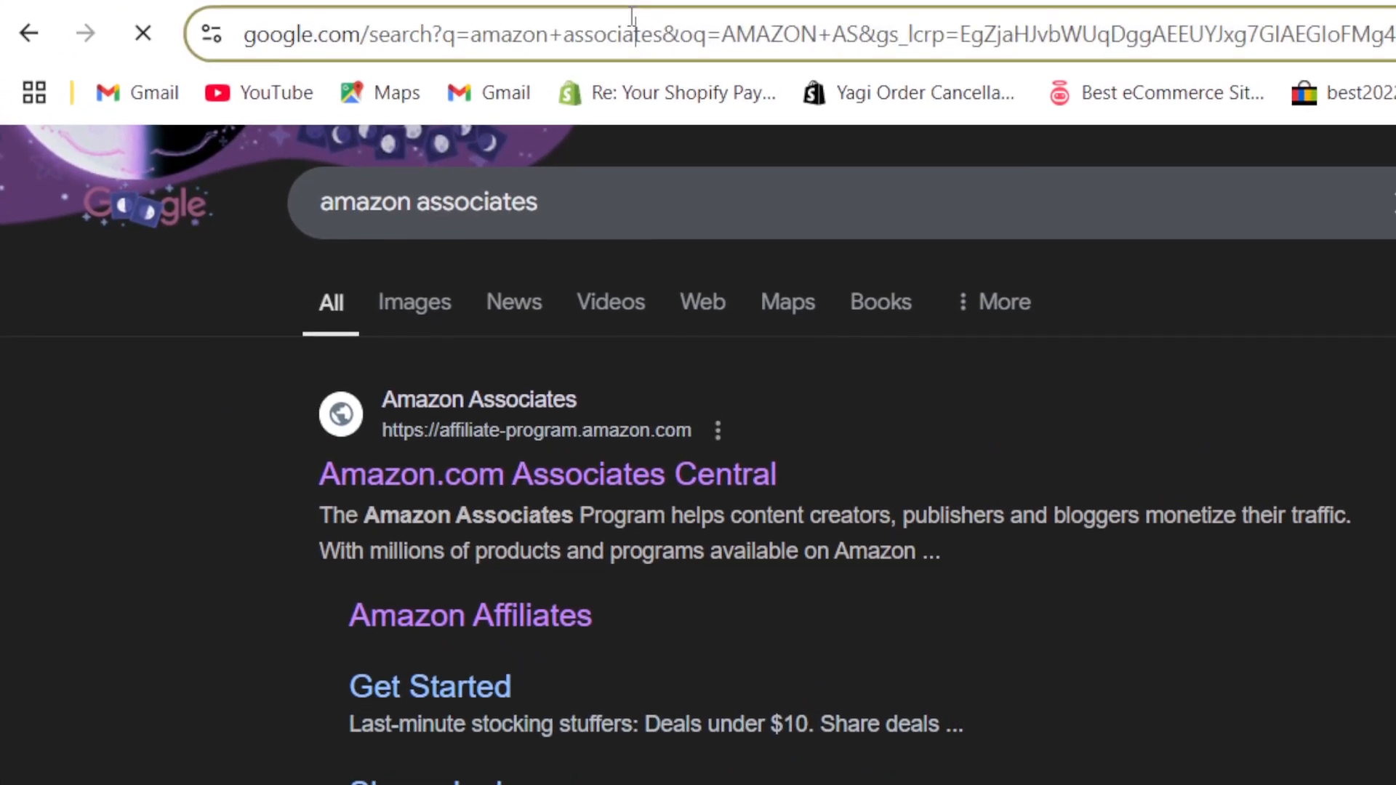
left_click(722, 67)
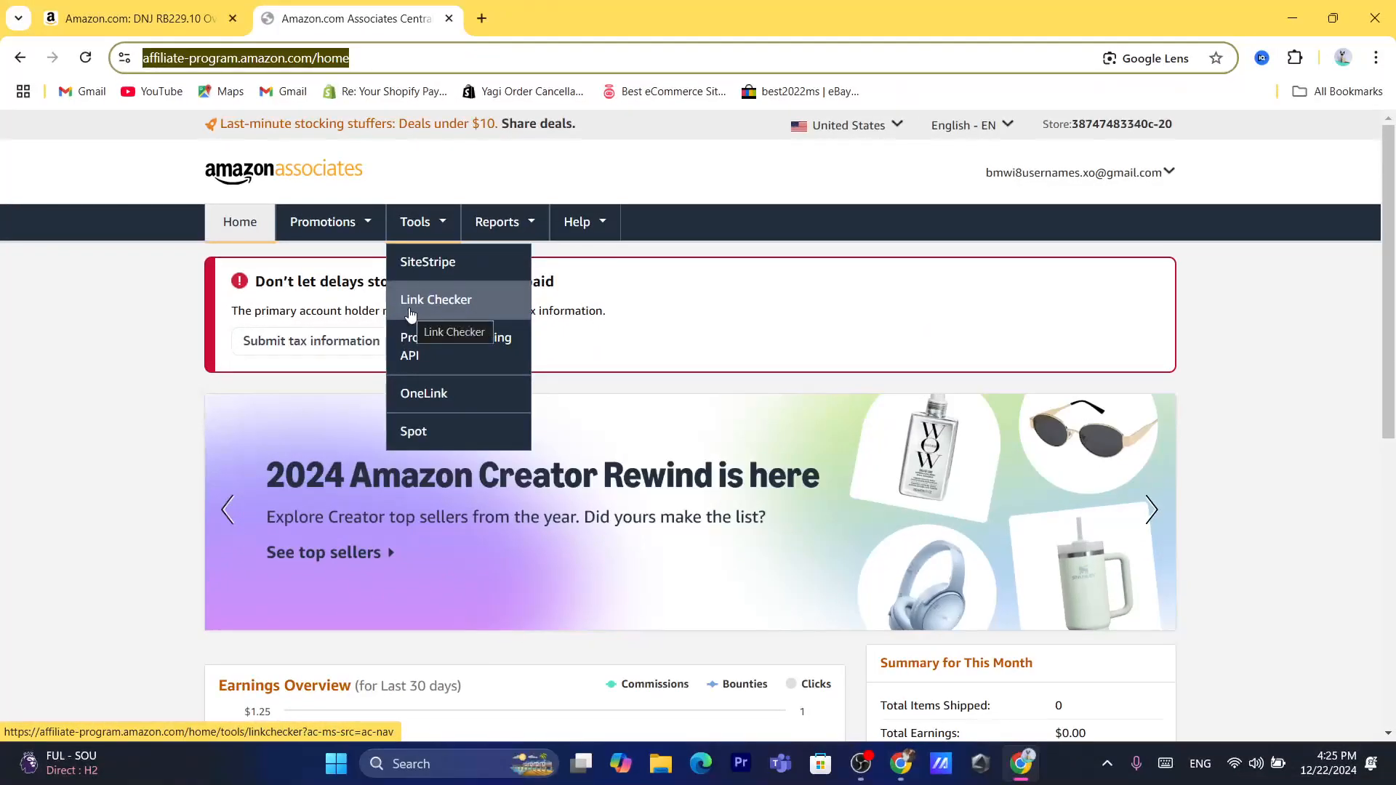
Step: Open a new browser tab and revisit the Associates home page and the rod bearings product page
left_click(482, 16)
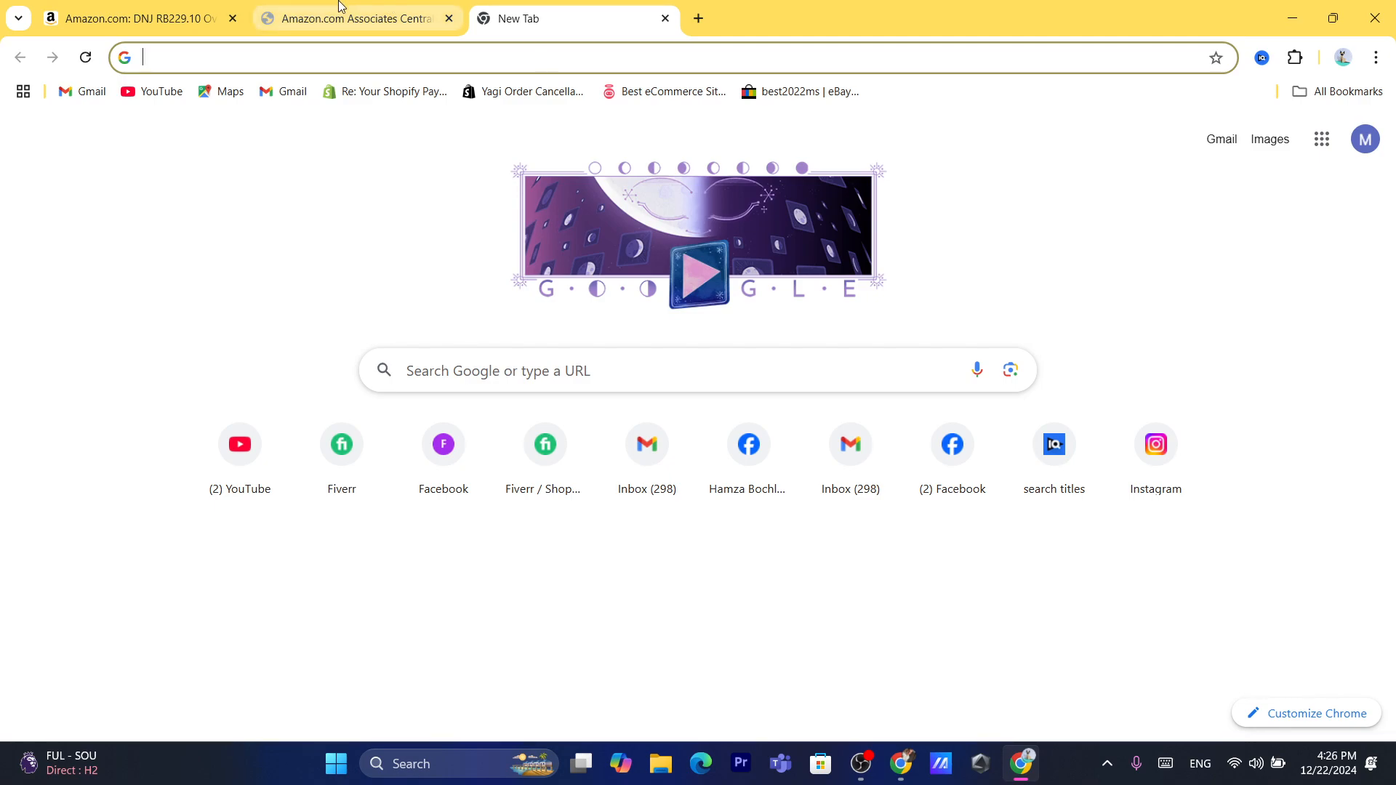
left_click(557, 62)
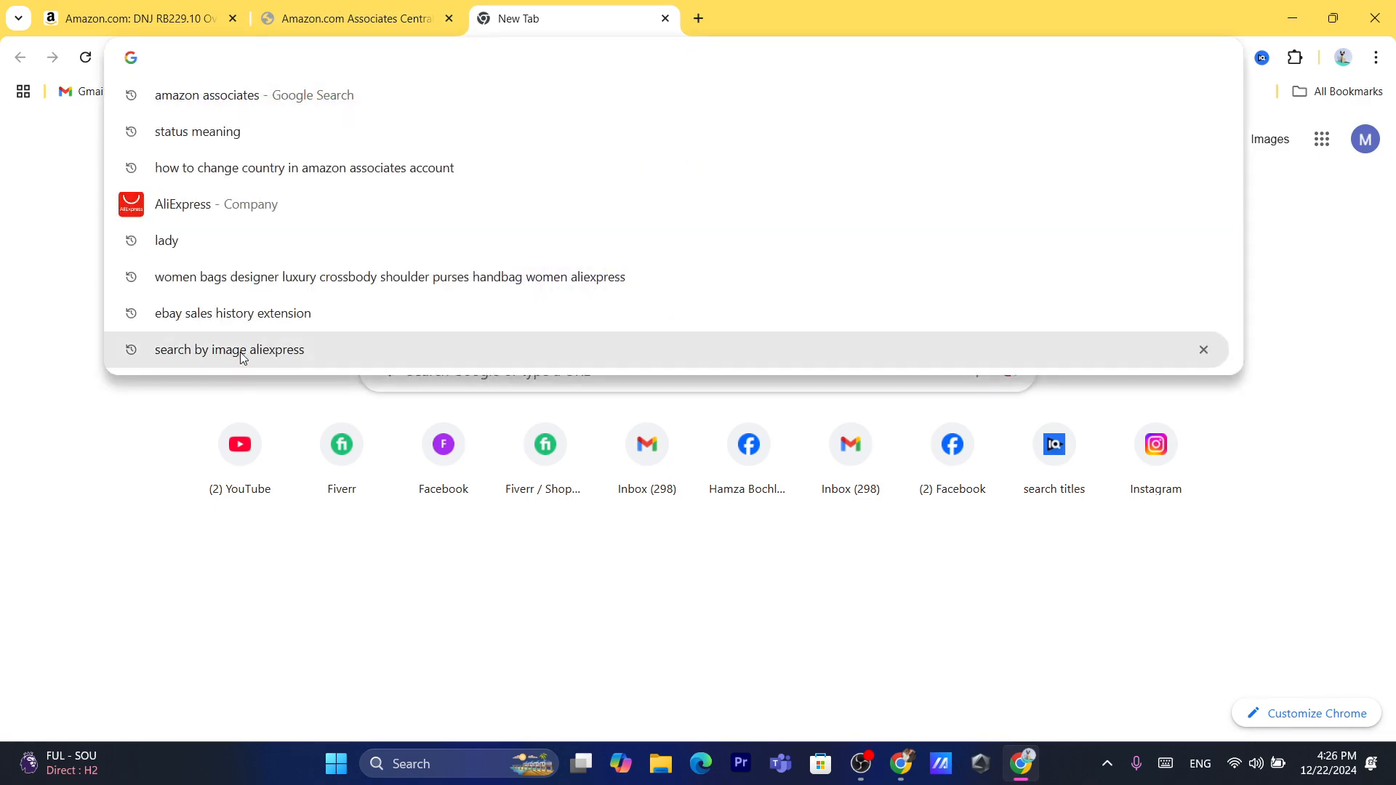
left_click(48, 457)
left_click(349, 15)
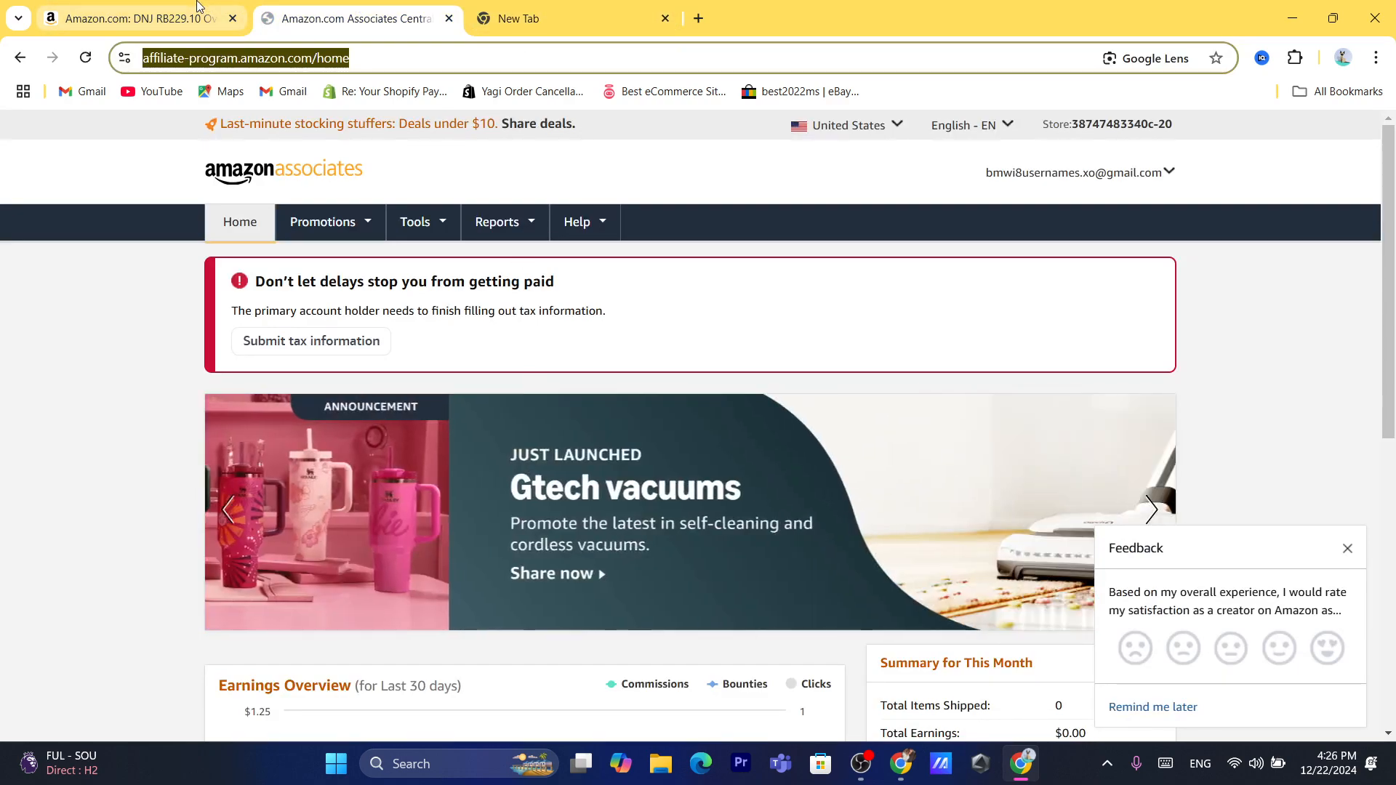
left_click(234, 6)
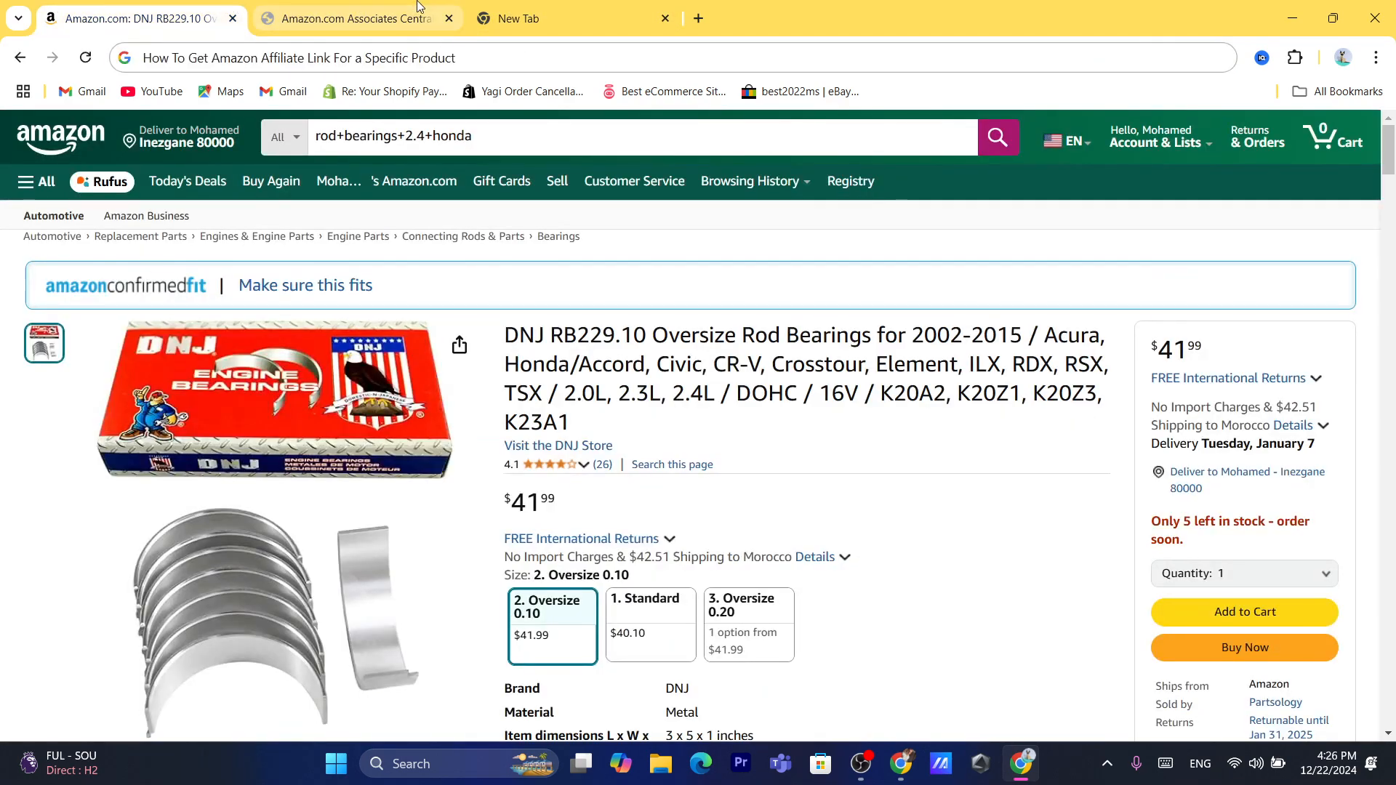
Step: Search for amazon associates in the blank tab and open Amazon.com Associates Central from the results
left_click(542, 6)
left_click(500, 58)
type("AM")
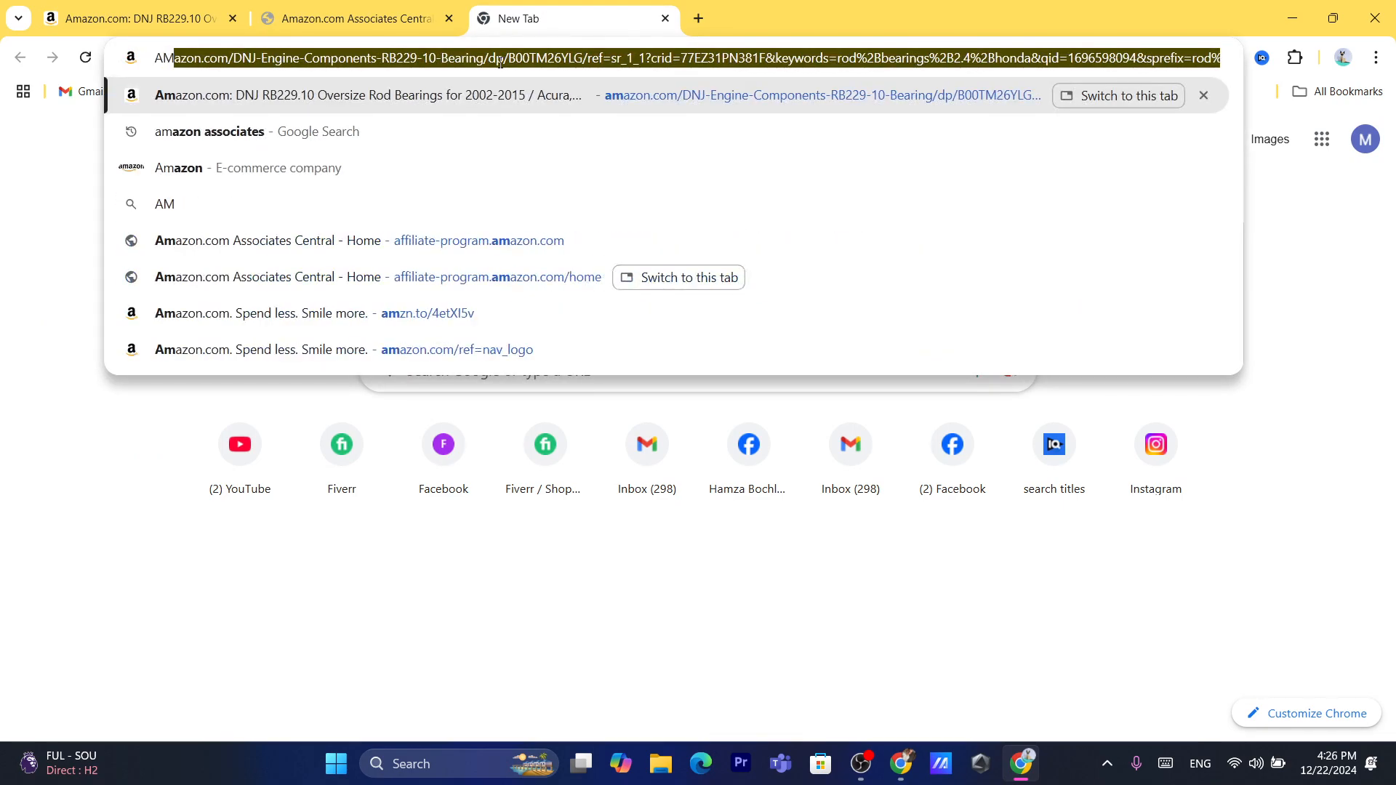
left_click(311, 138)
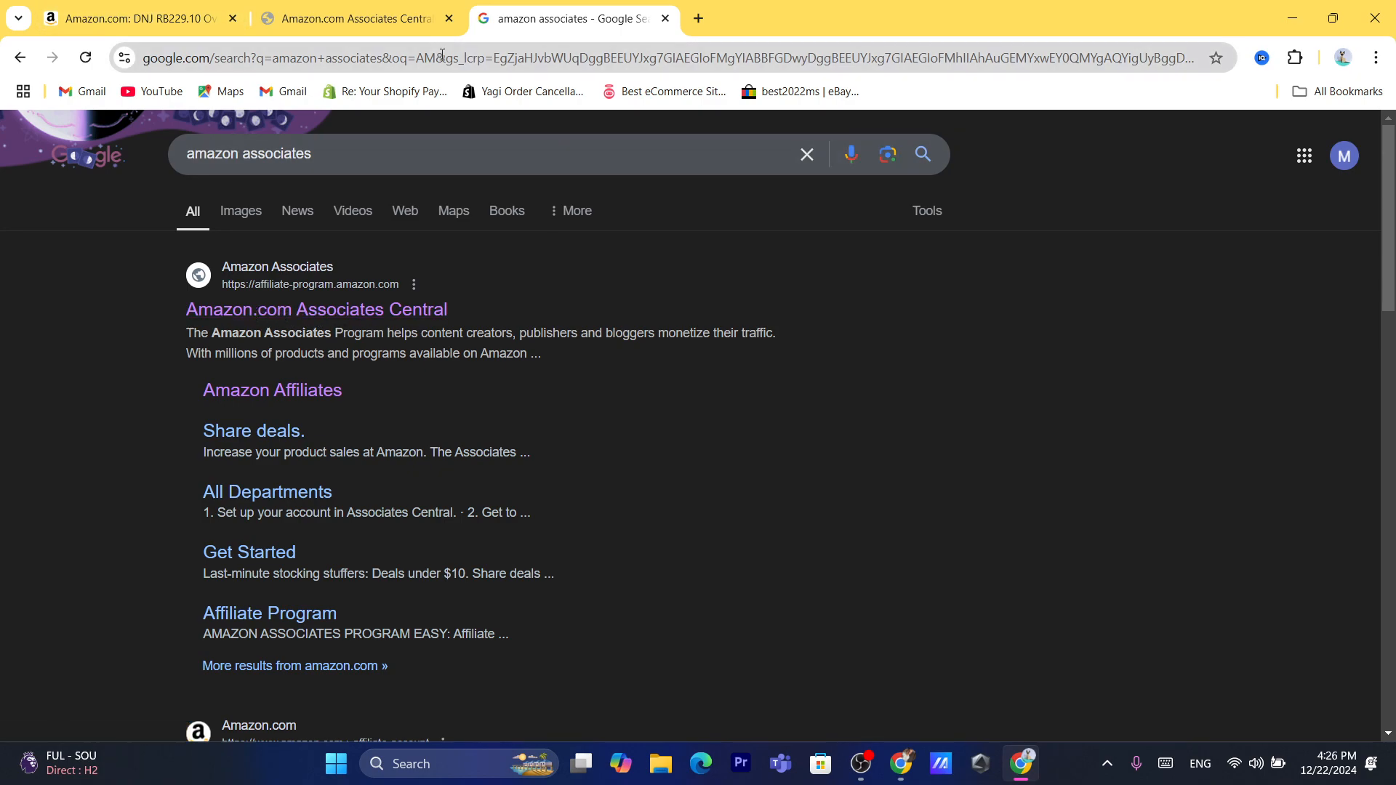
triple_click(336, 361)
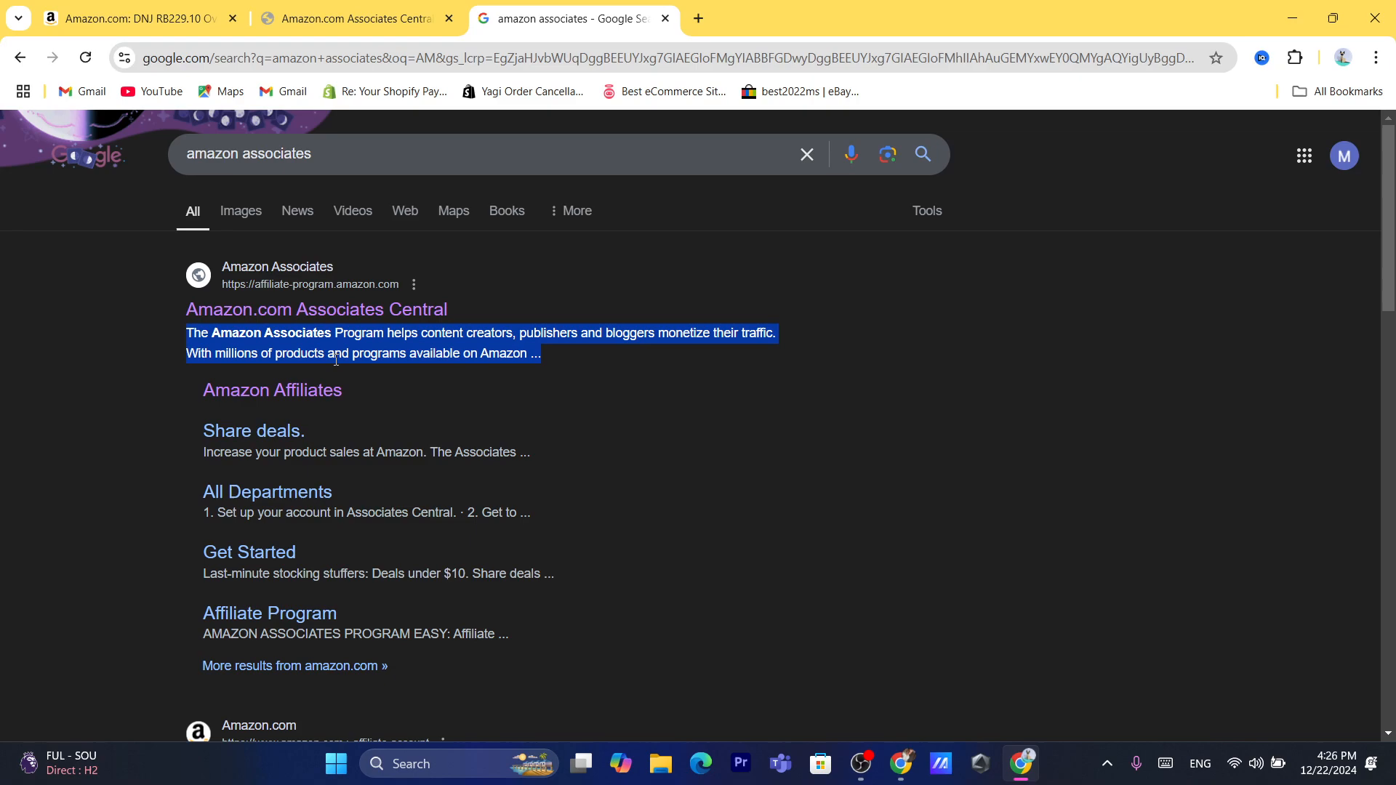
left_click(98, 357)
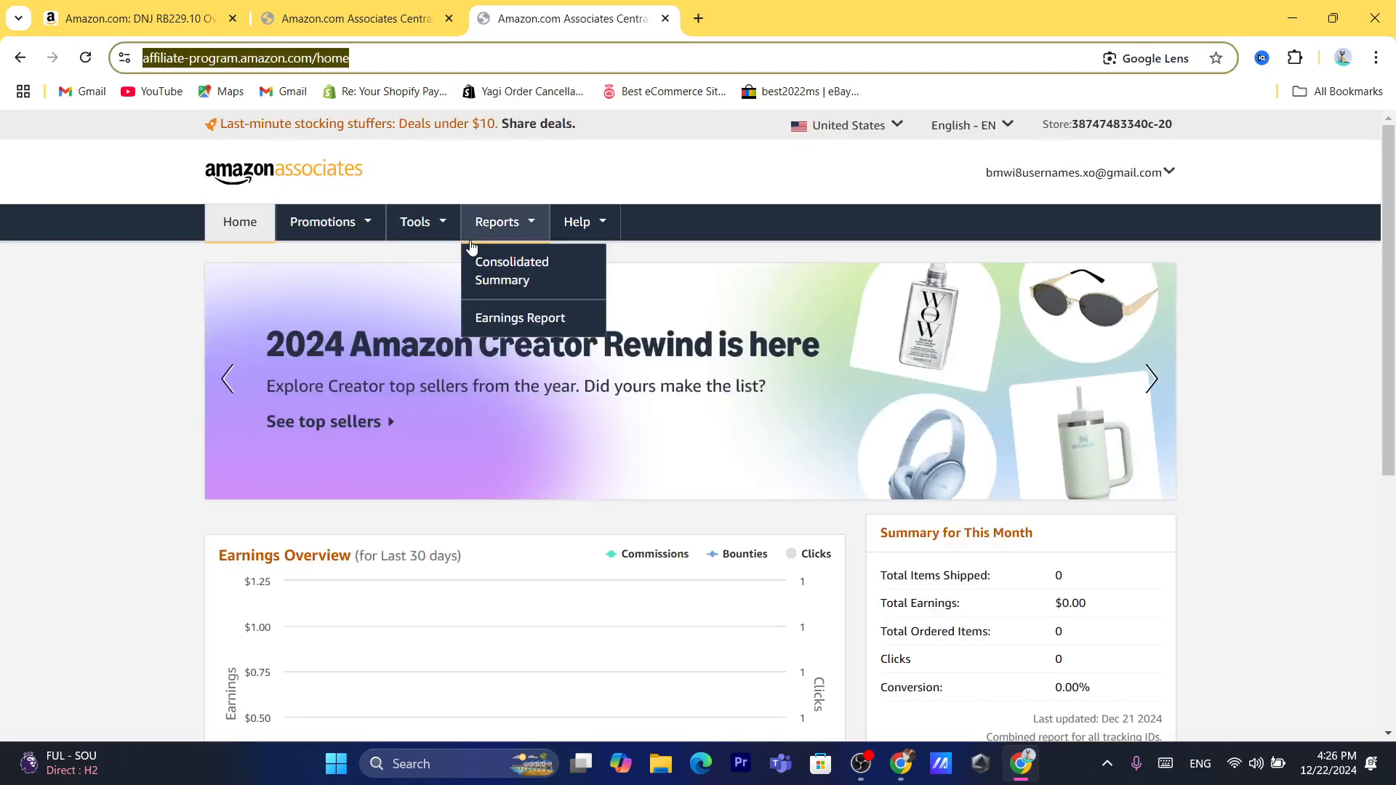
Step: Open the SiteStripe options in Associates Central and set the SiteStripe display status to enabled
mouse_move(427, 230)
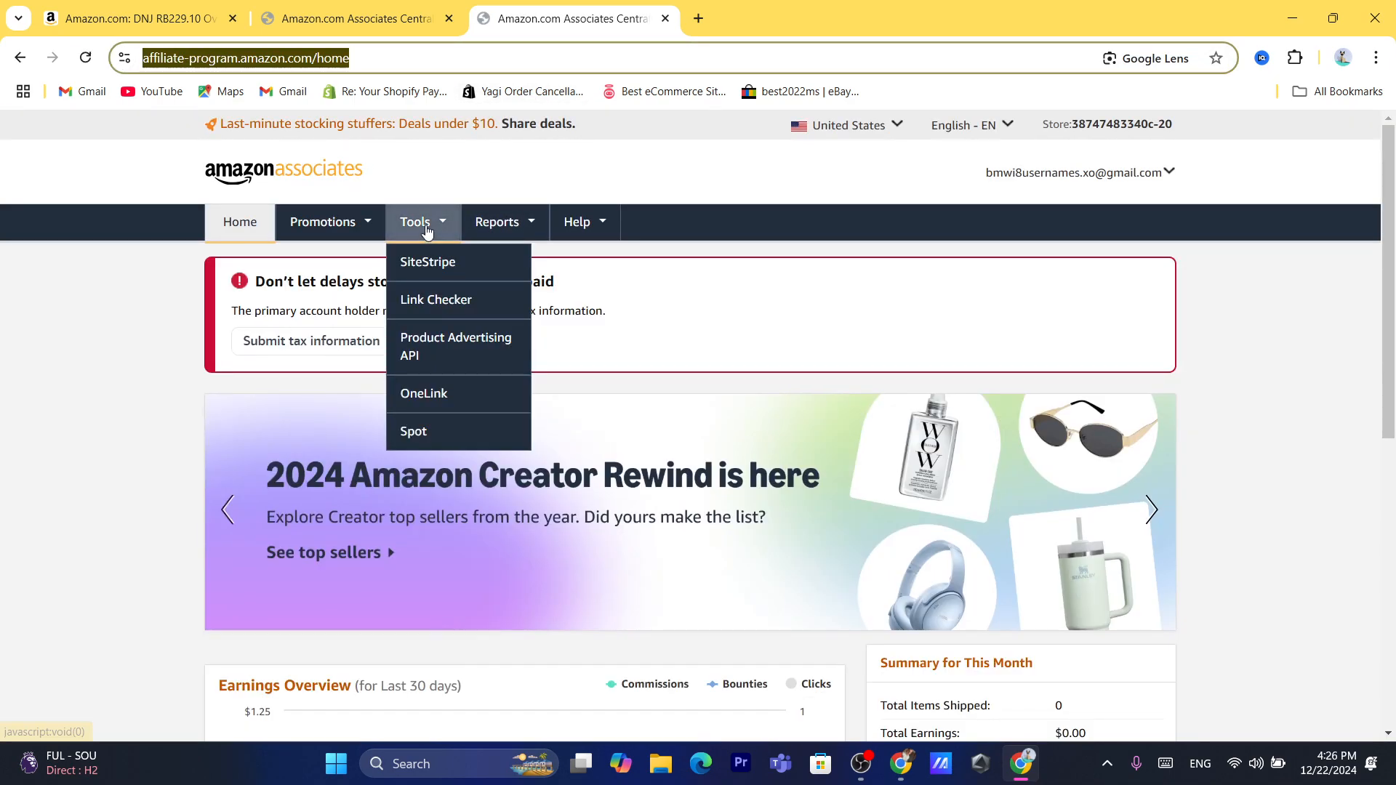
type("d")
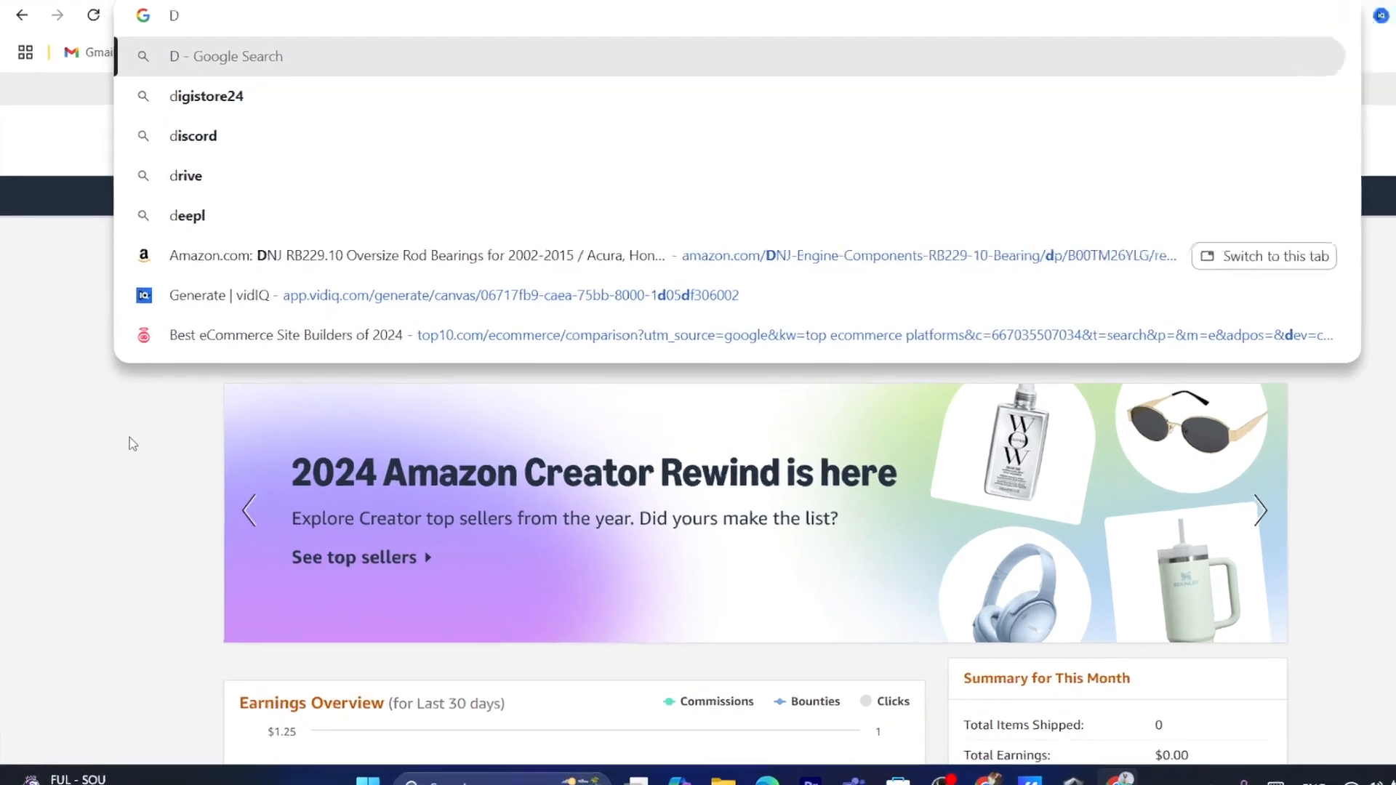
left_click(121, 449)
mouse_move(716, 21)
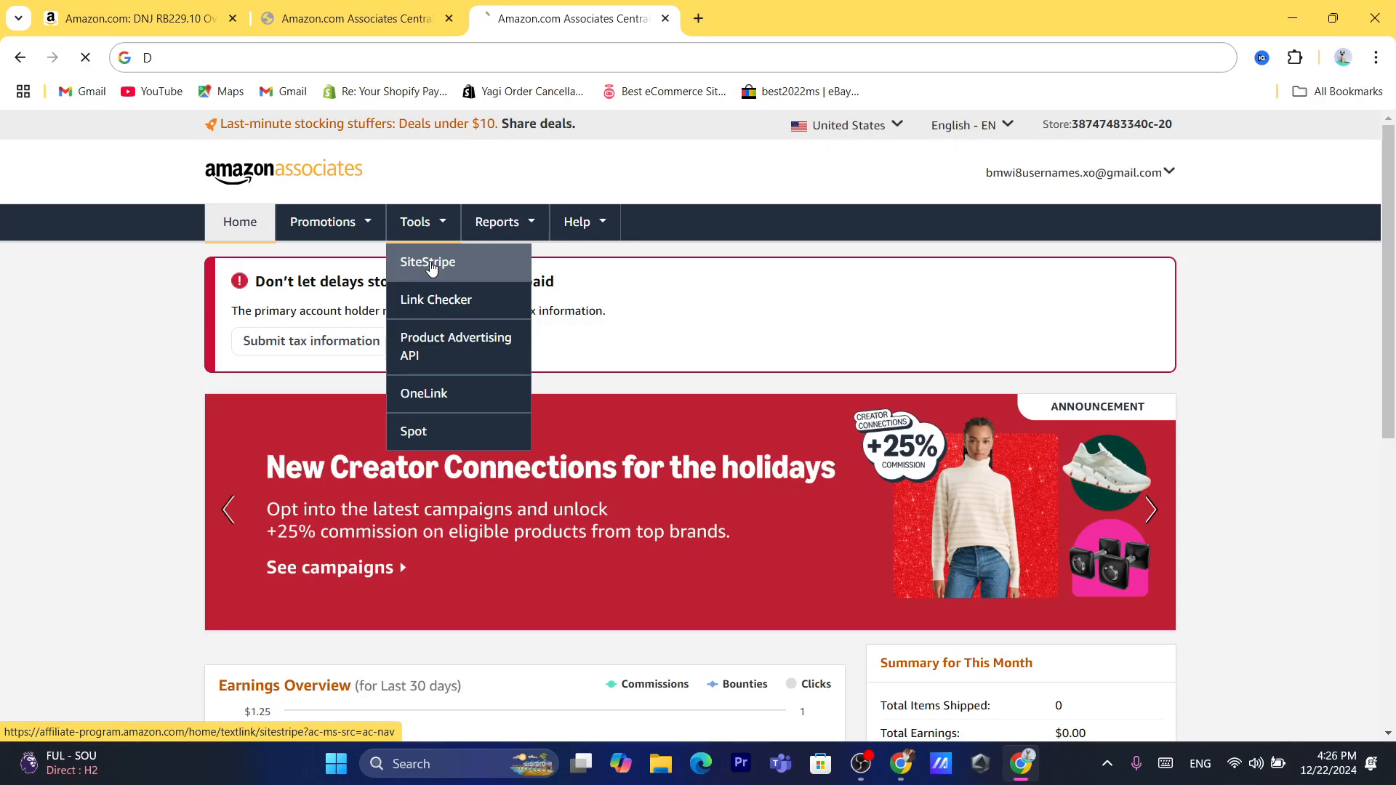
left_click(430, 267)
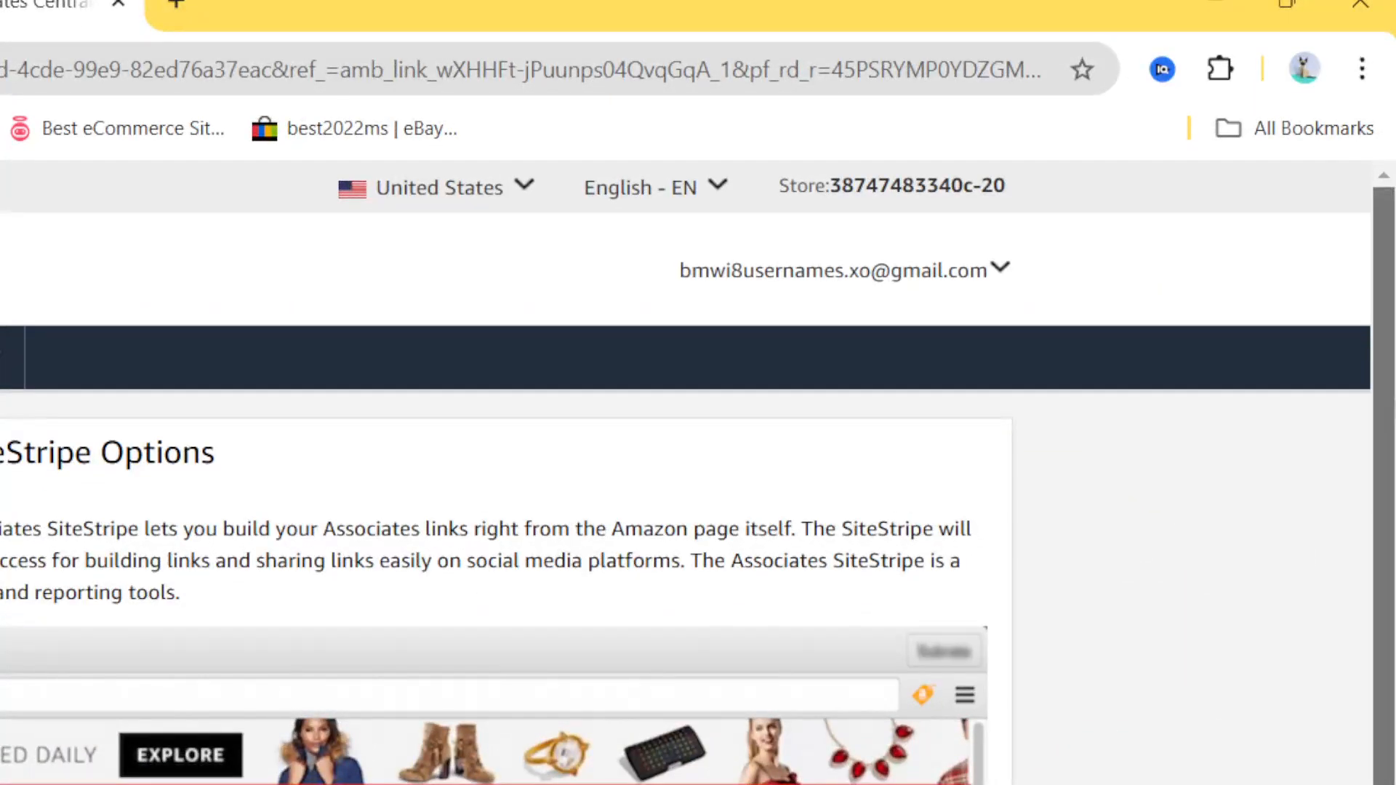
scroll(509, 510, "down", 5)
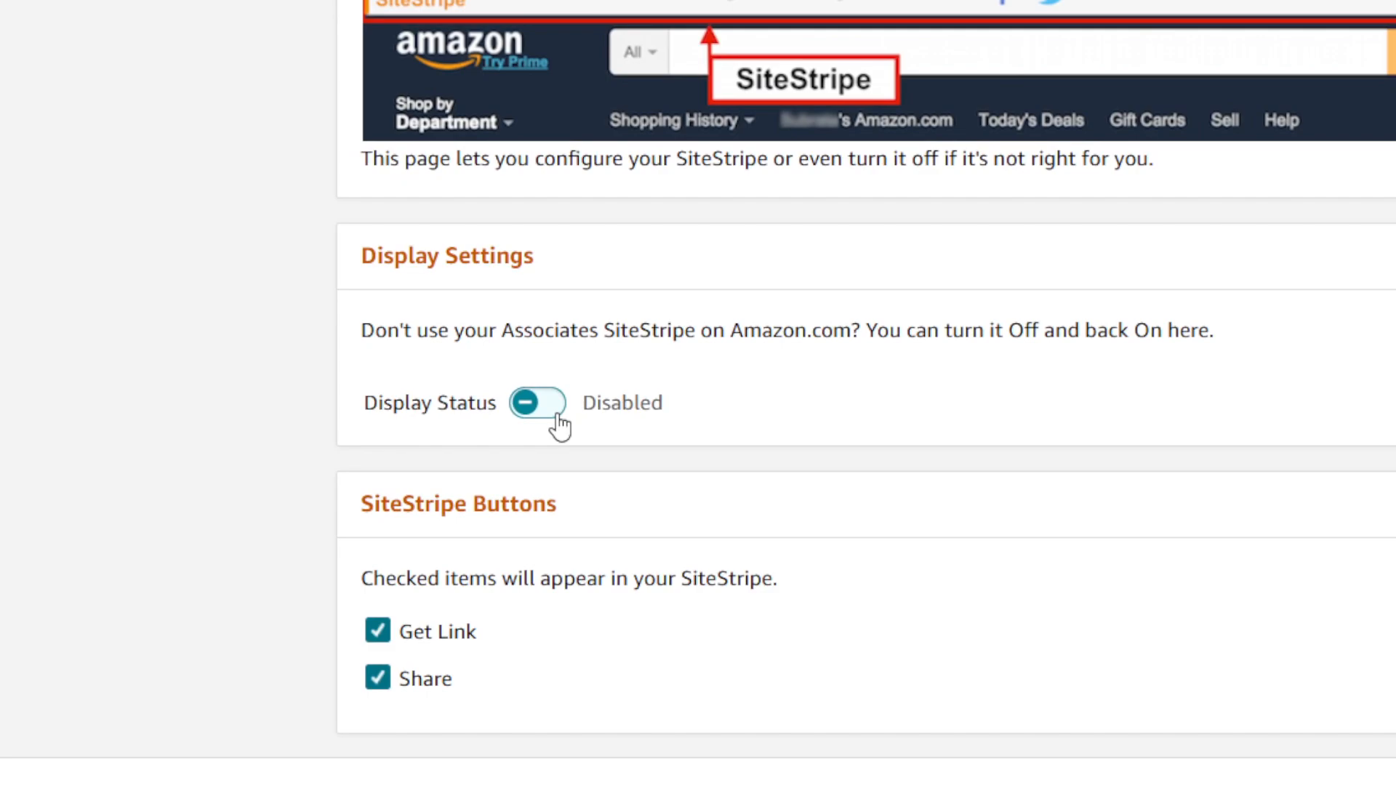
left_click(515, 419)
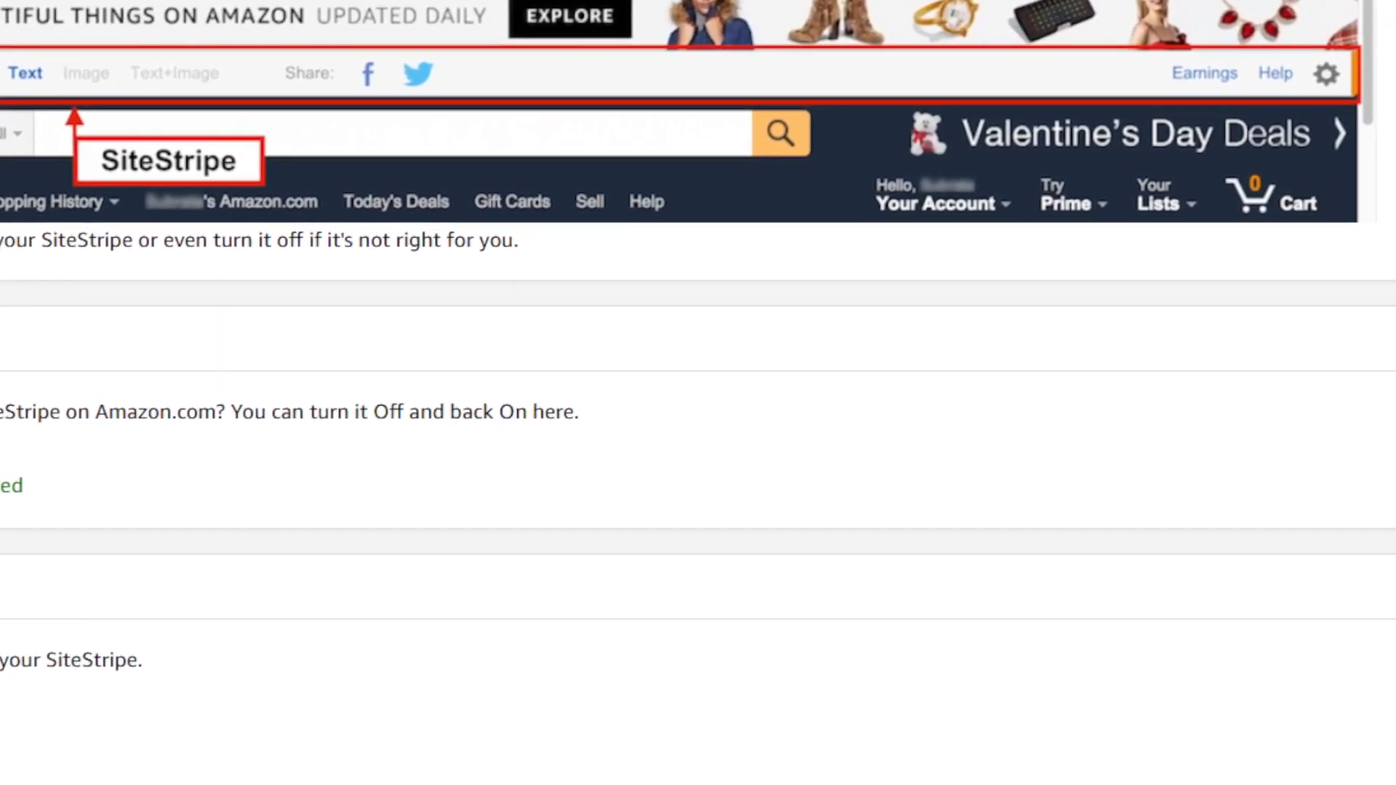
Step: Uncheck the Get Link option under SiteStripe Buttons and check it again
scroll(497, 622, "down", 3)
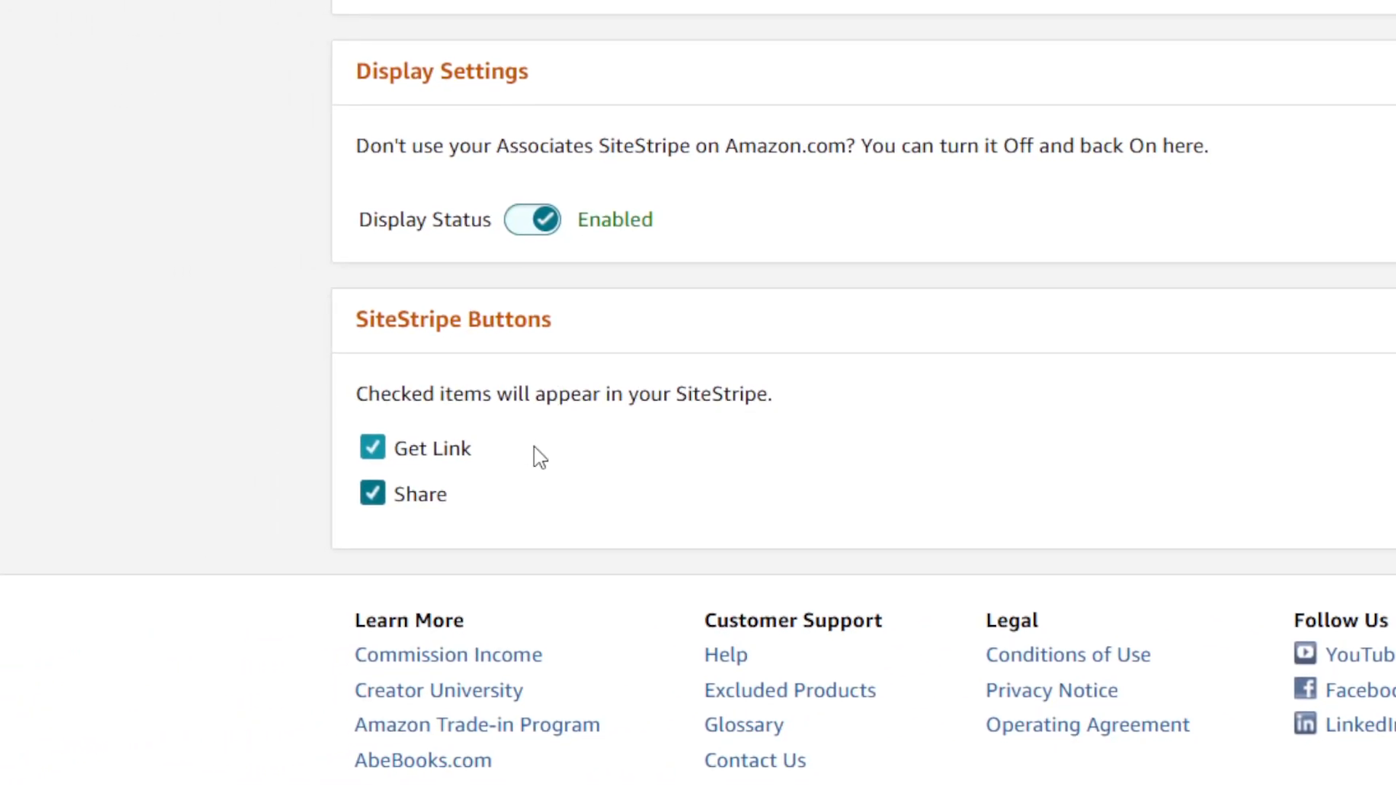
left_click(387, 419)
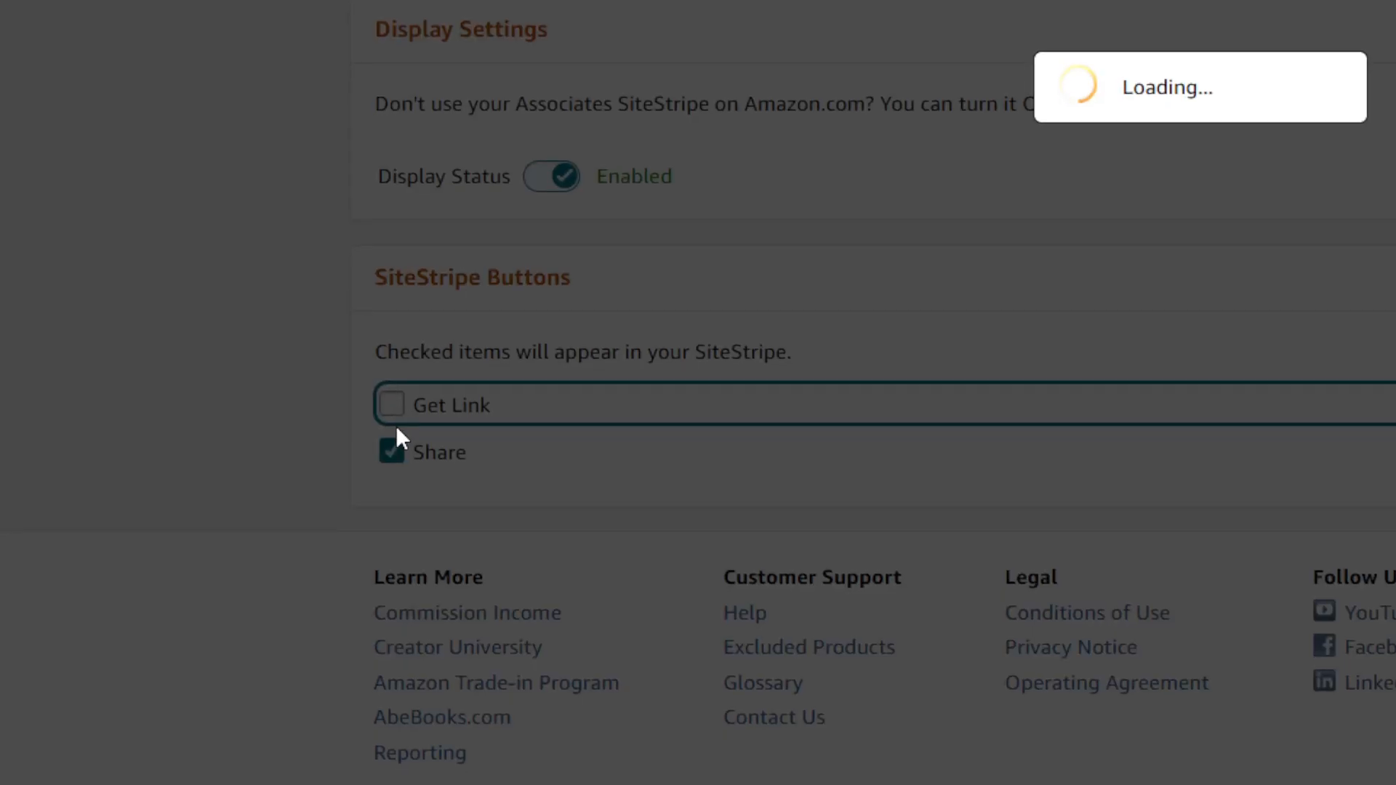
left_click(399, 409)
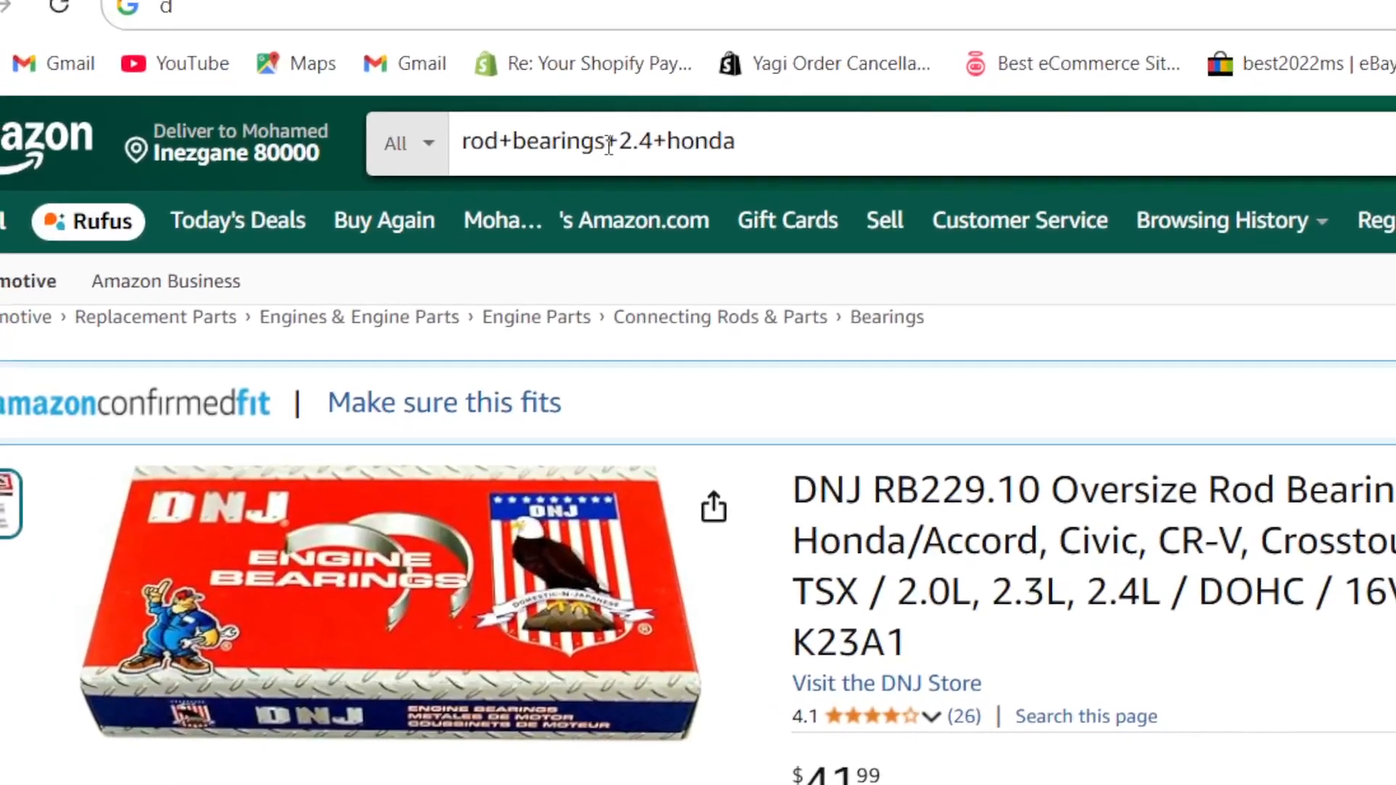
Step: Search Amazon for makeup and open the OFIR Lip Rouge Satin Hydrating Lipstick product page
left_click(693, 103)
type("makeu")
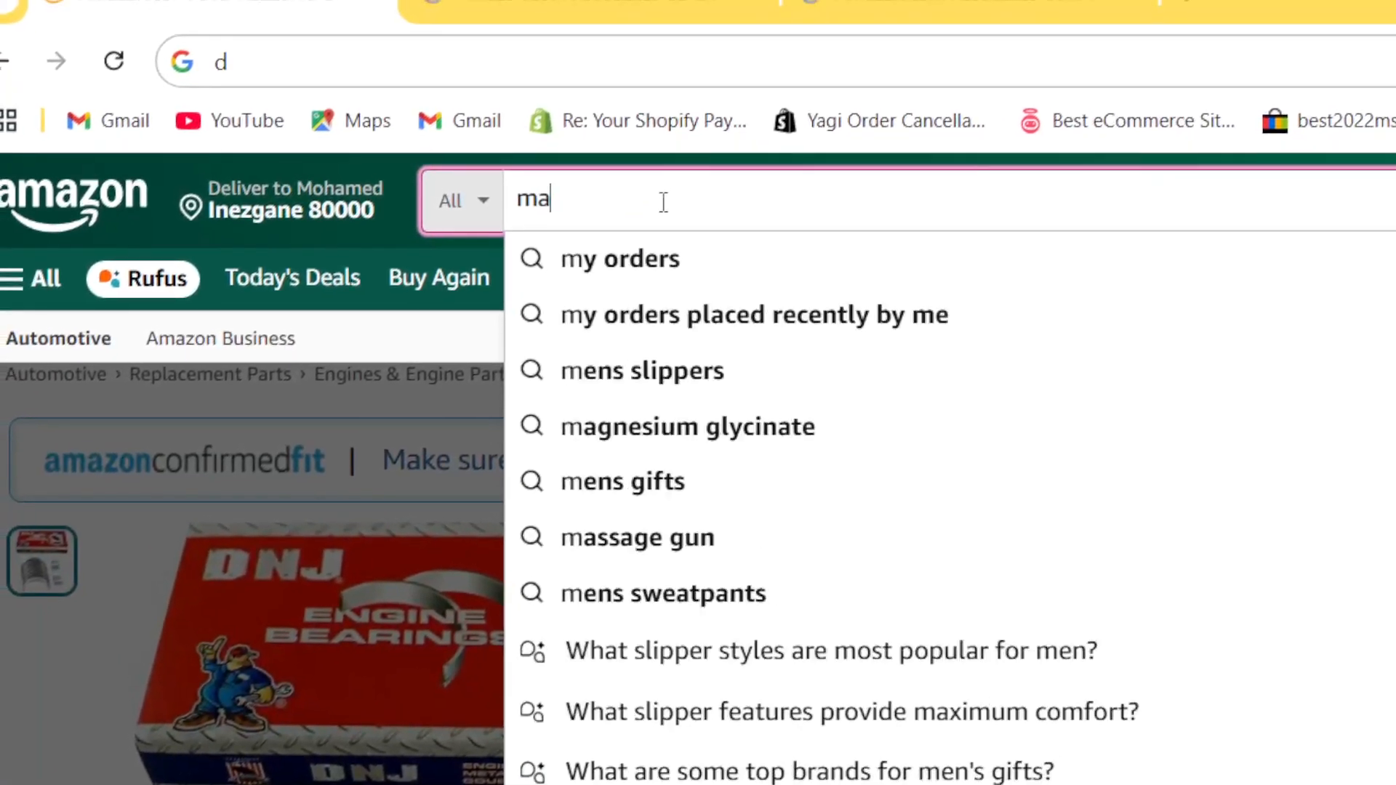
type("p")
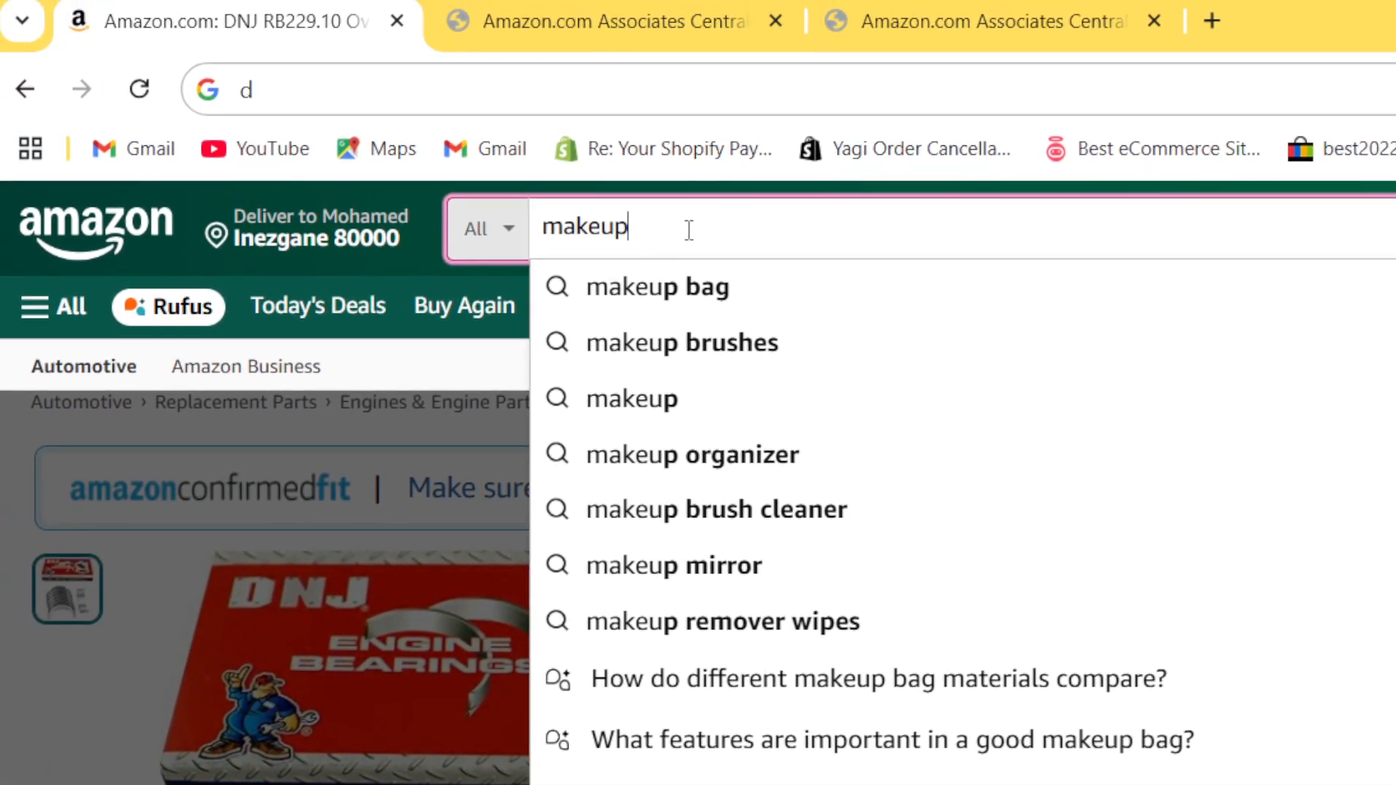
key("Return")
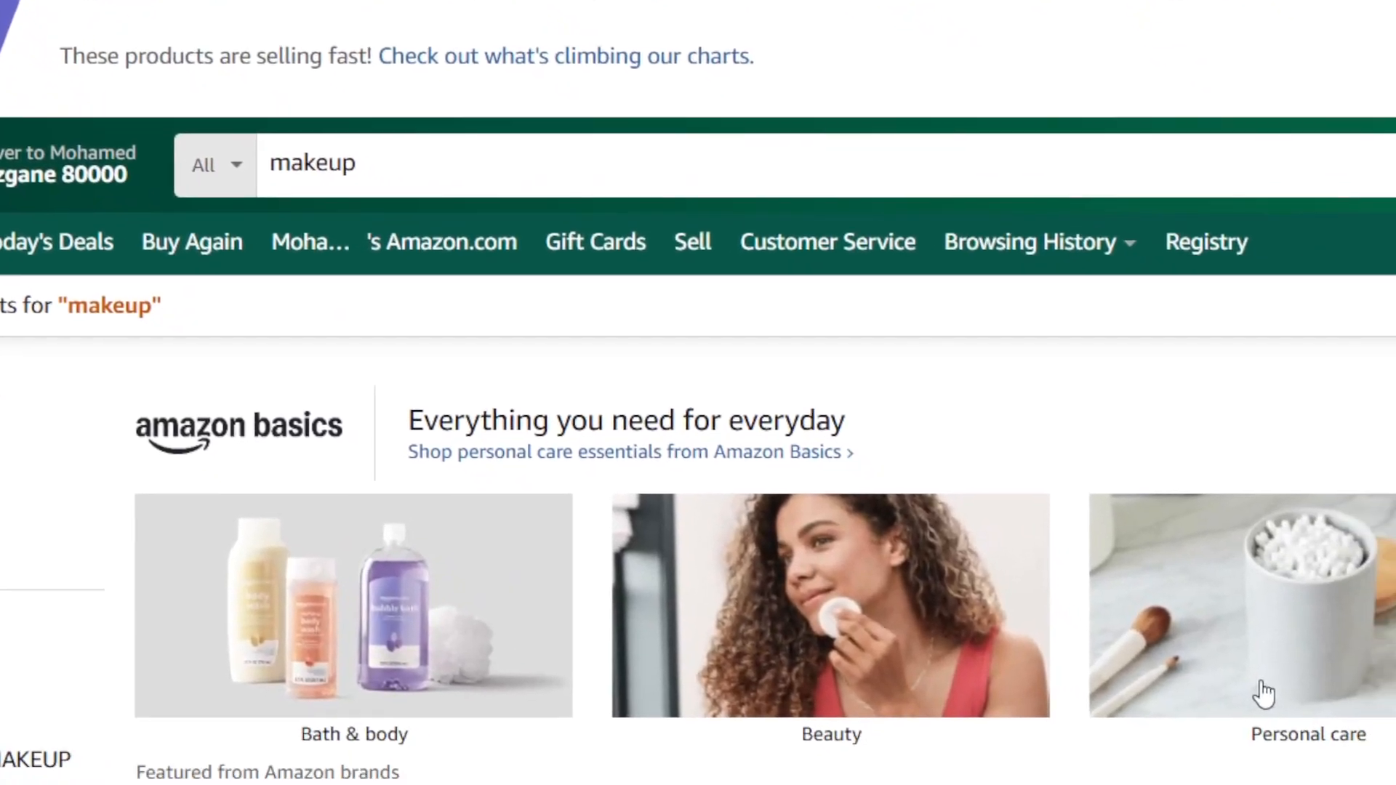
scroll(1325, 586, "down", 10)
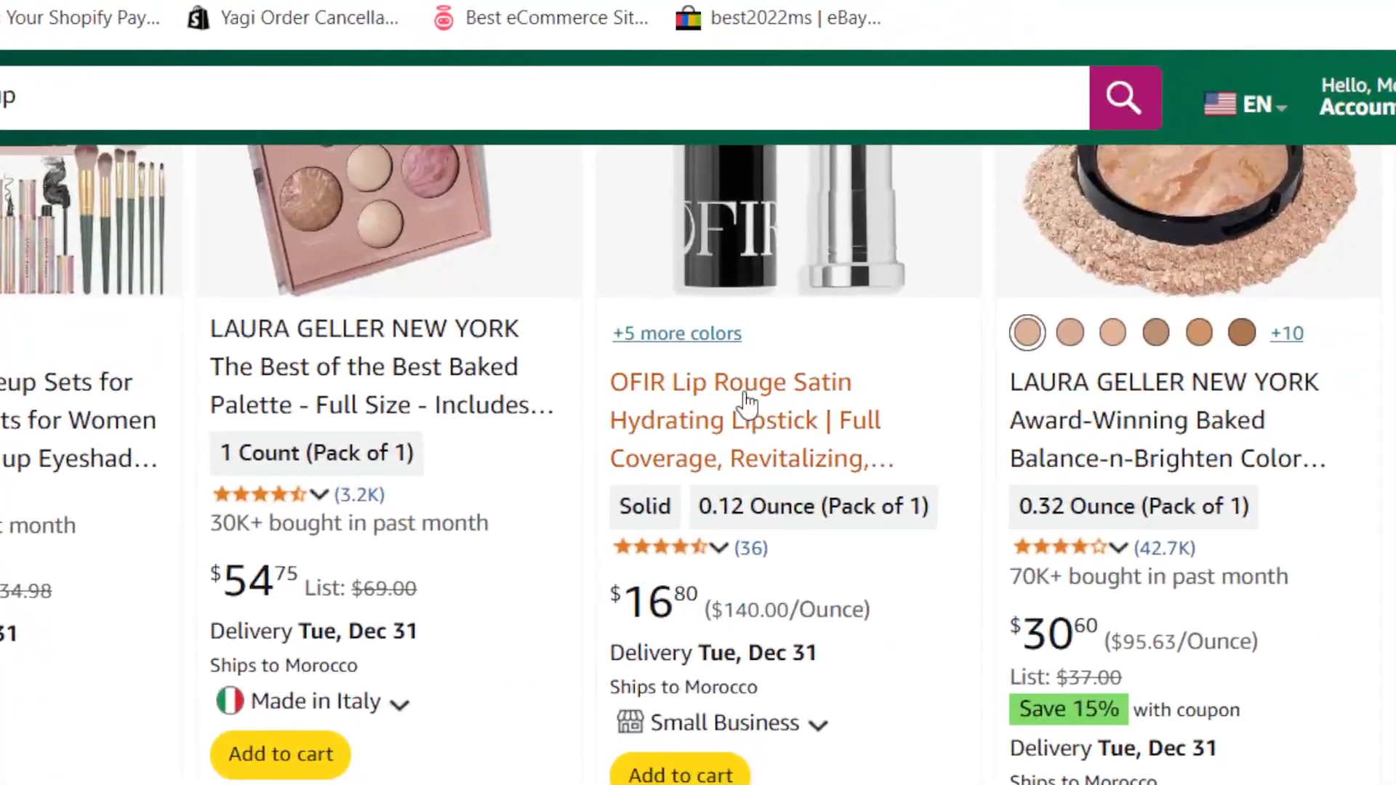
left_click(760, 407)
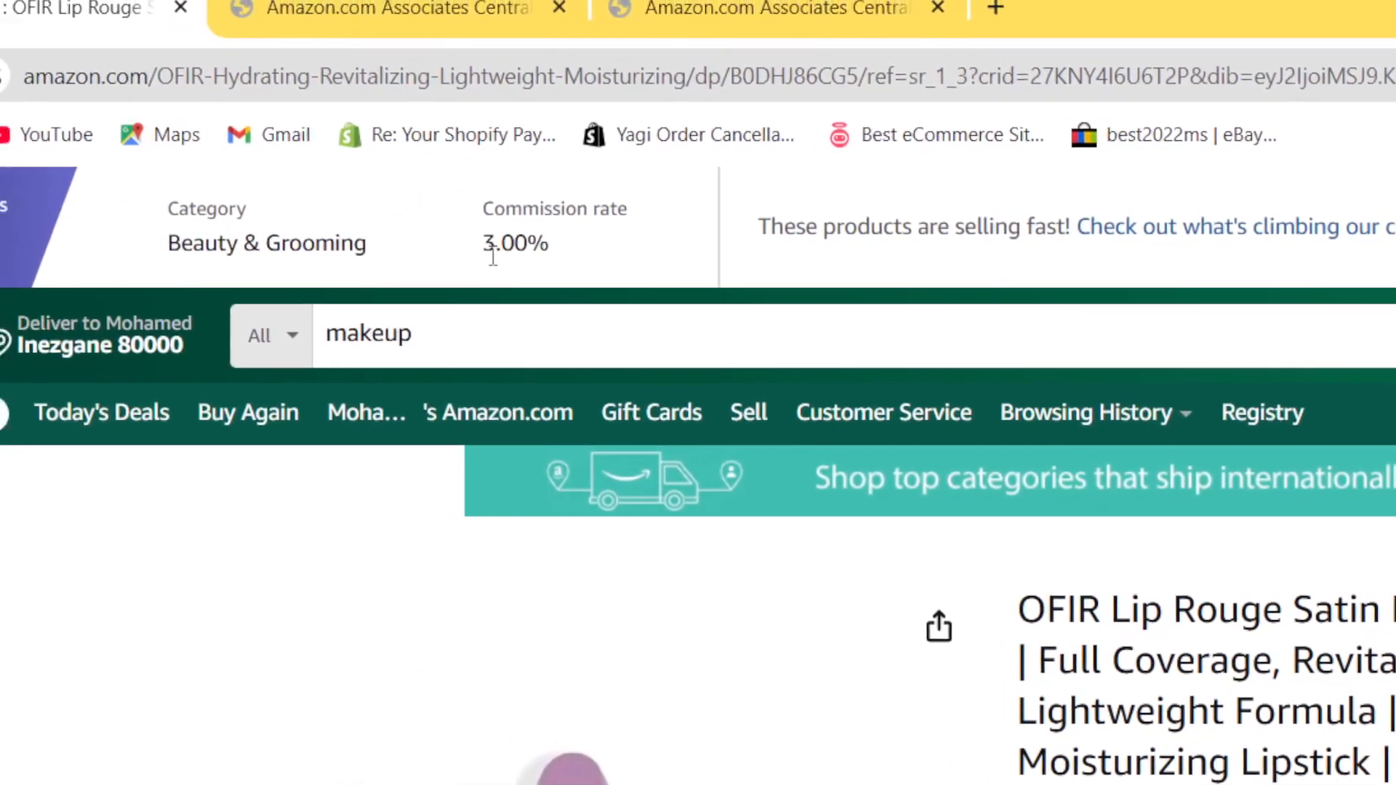
Step: Review the tools offered in Associates Central and return to the lipstick product page
left_click(398, 9)
mouse_move(479, 372)
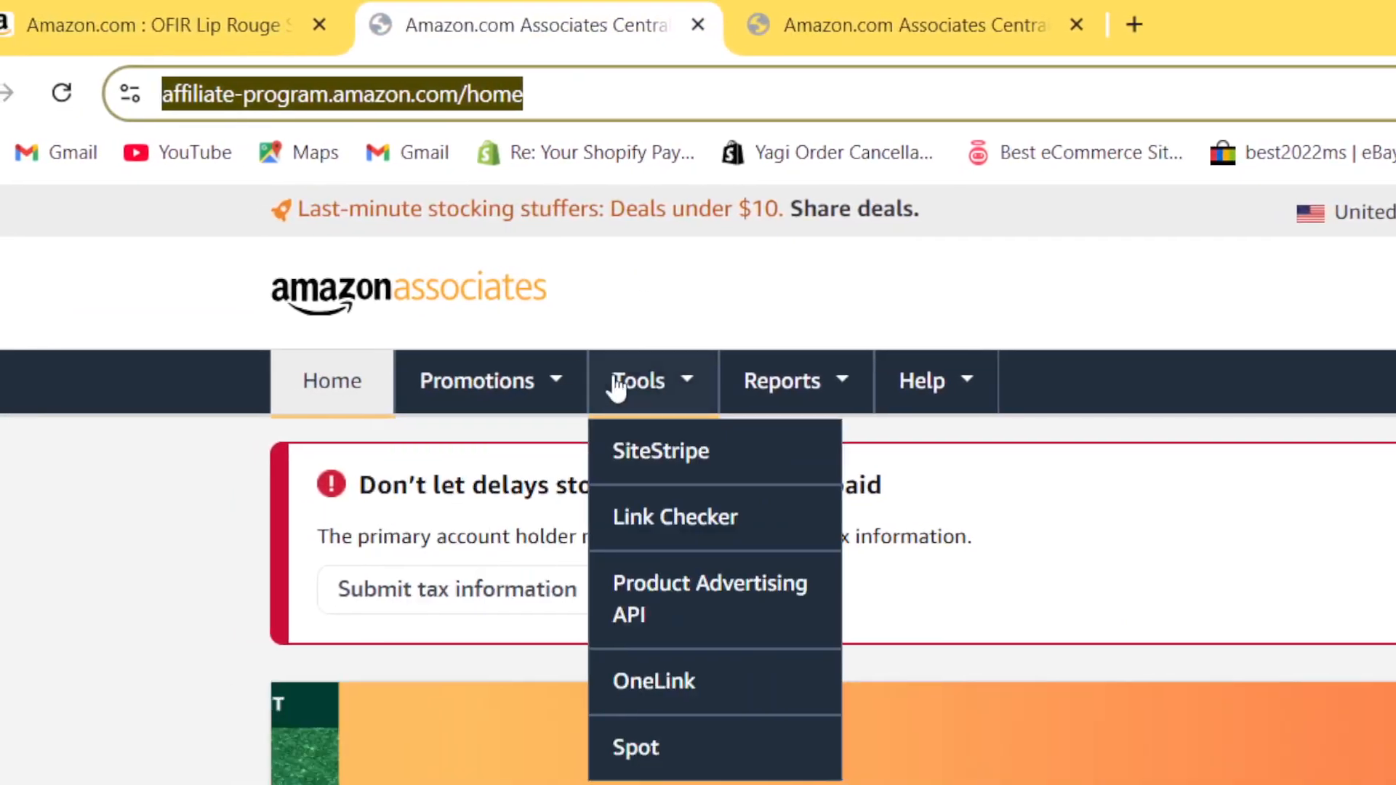
left_click(193, 15)
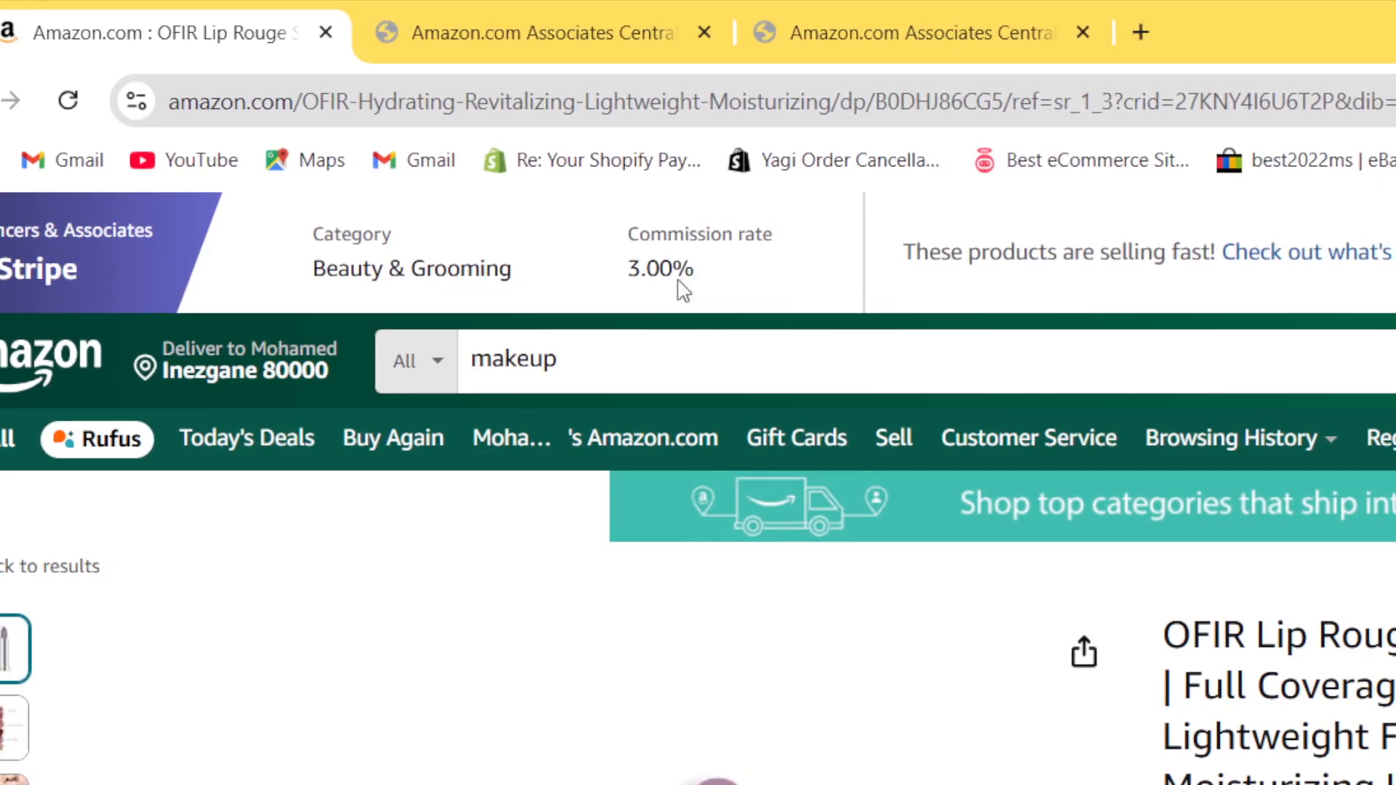
Step: Generate a short affiliate text link for the OFIR lipstick page with SiteStripe
scroll(407, 509, "down", 3)
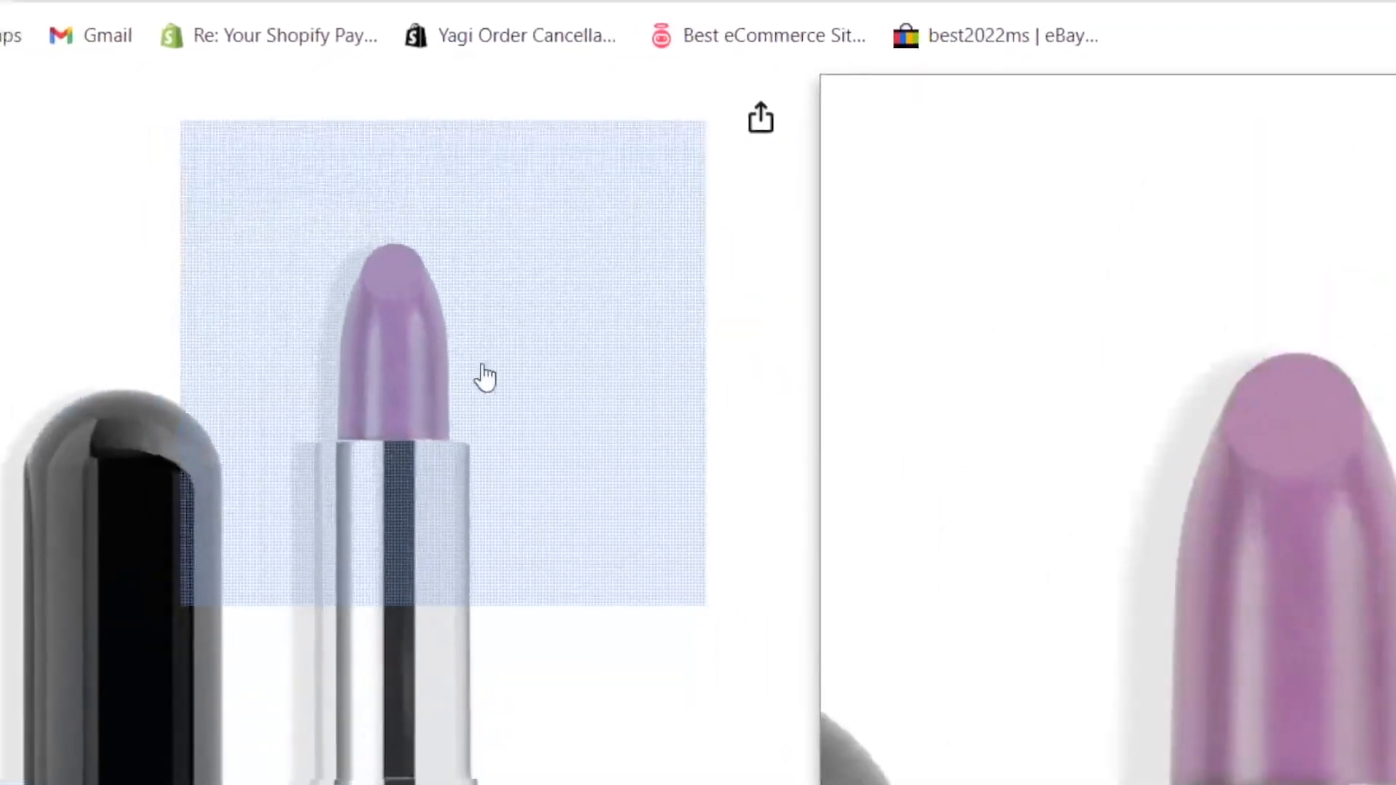
scroll(698, 436, "up", 5)
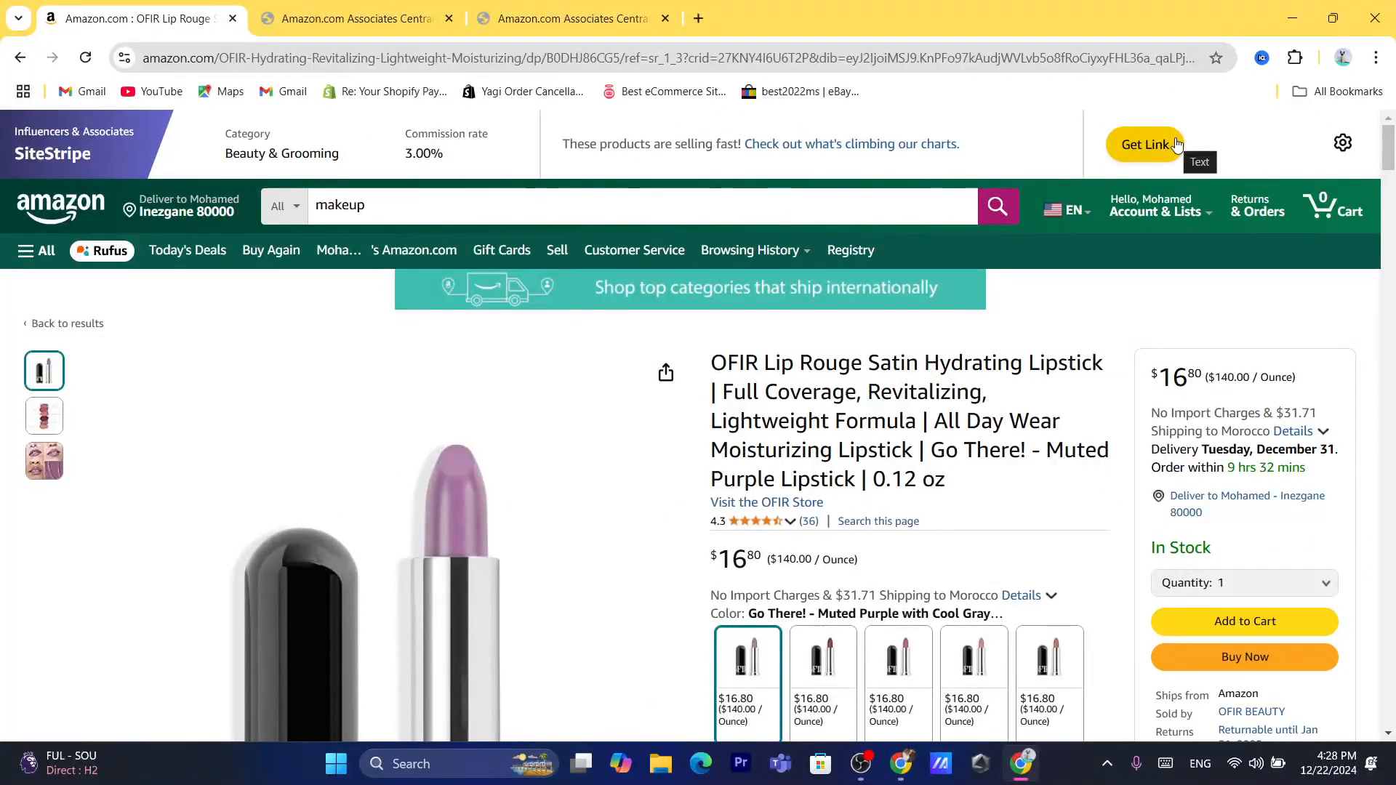
left_click(1150, 145)
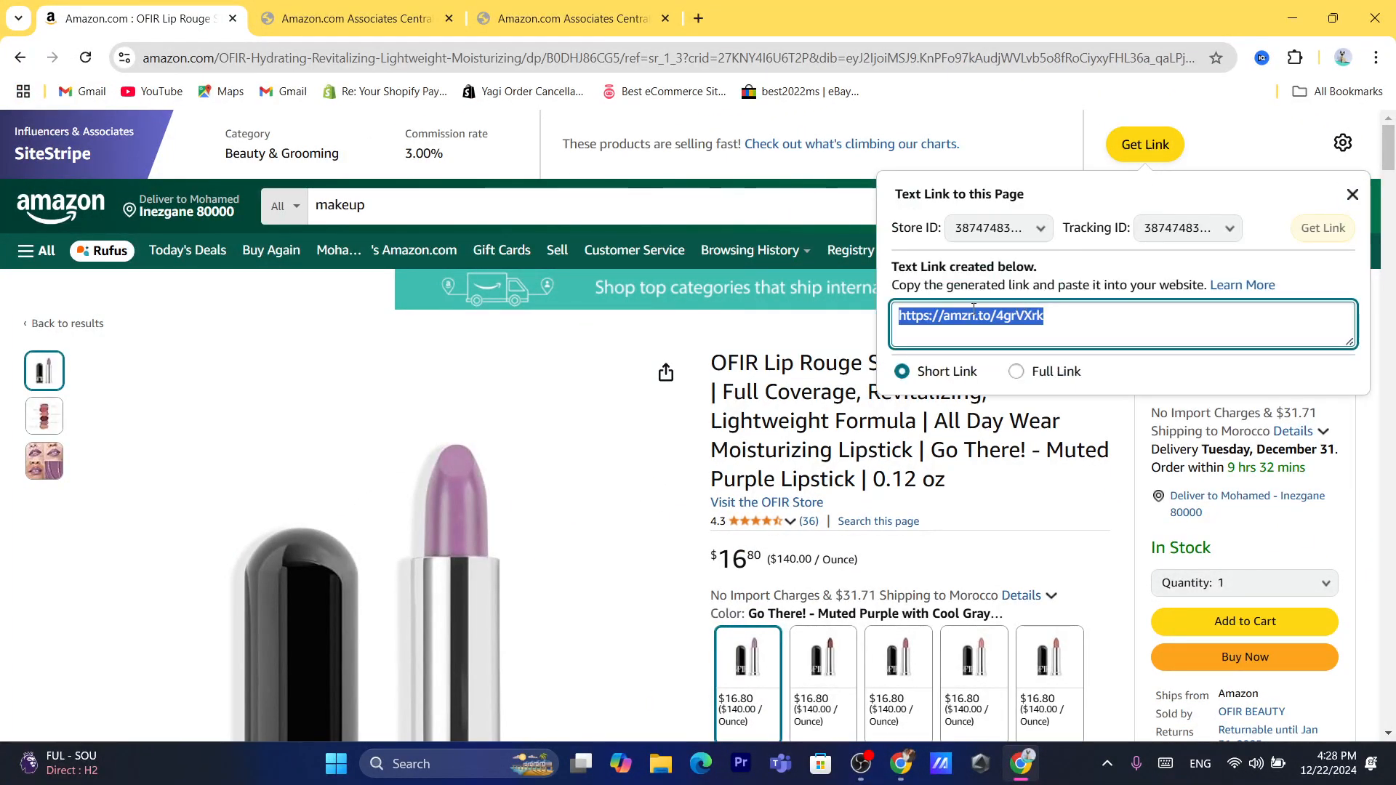
Step: Copy the lipstick's short affiliate link, then twice preview the Full Link format, return to Short Link and copy the short version again
right_click(954, 328)
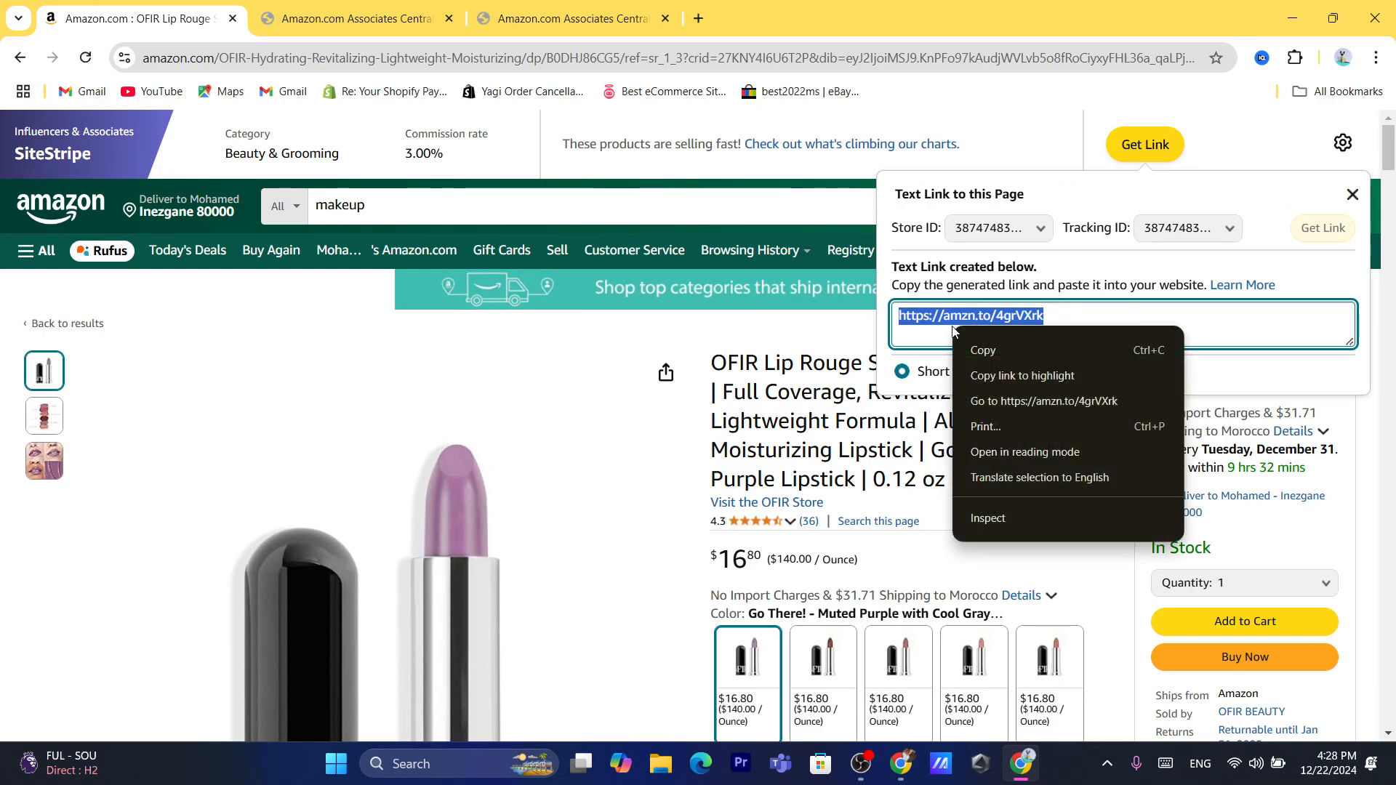
left_click(983, 350)
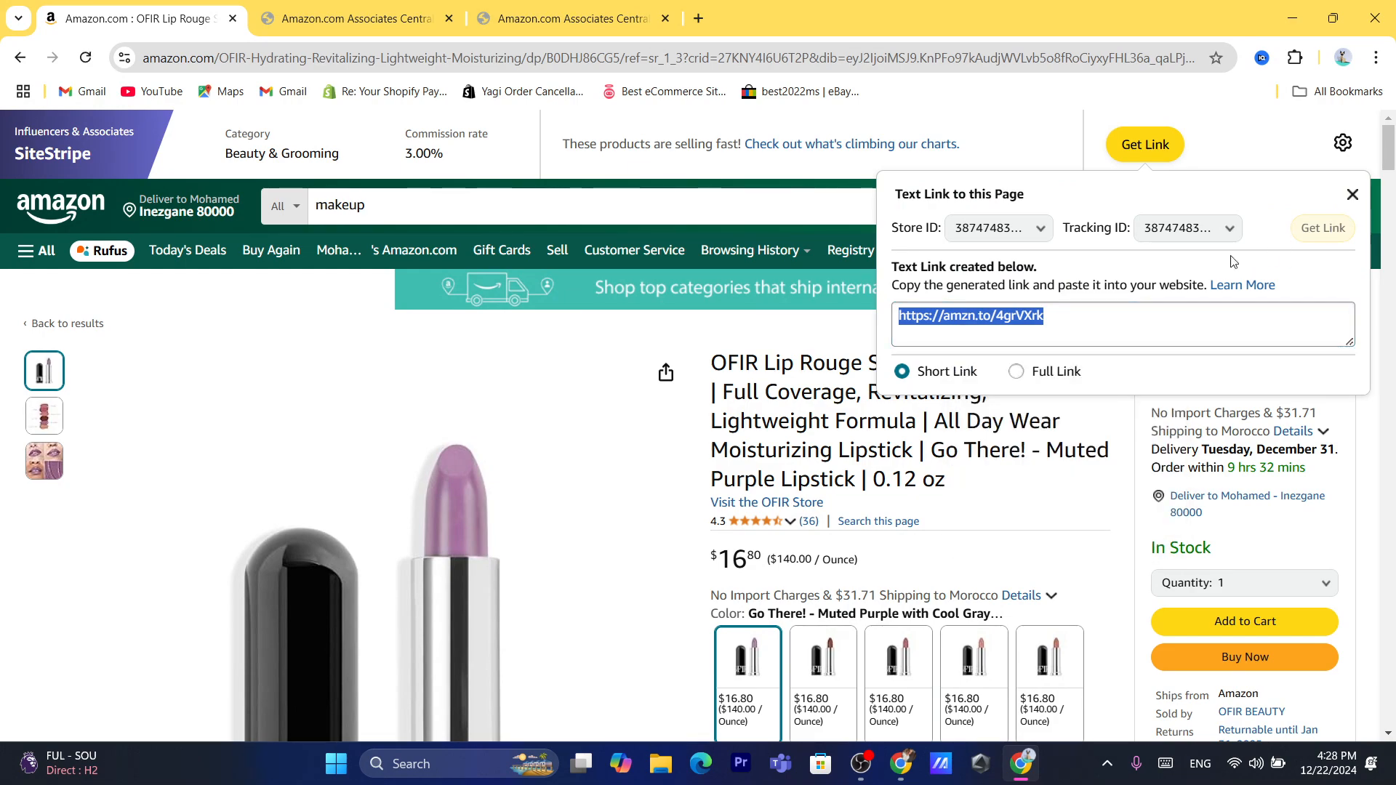
left_click(1018, 373)
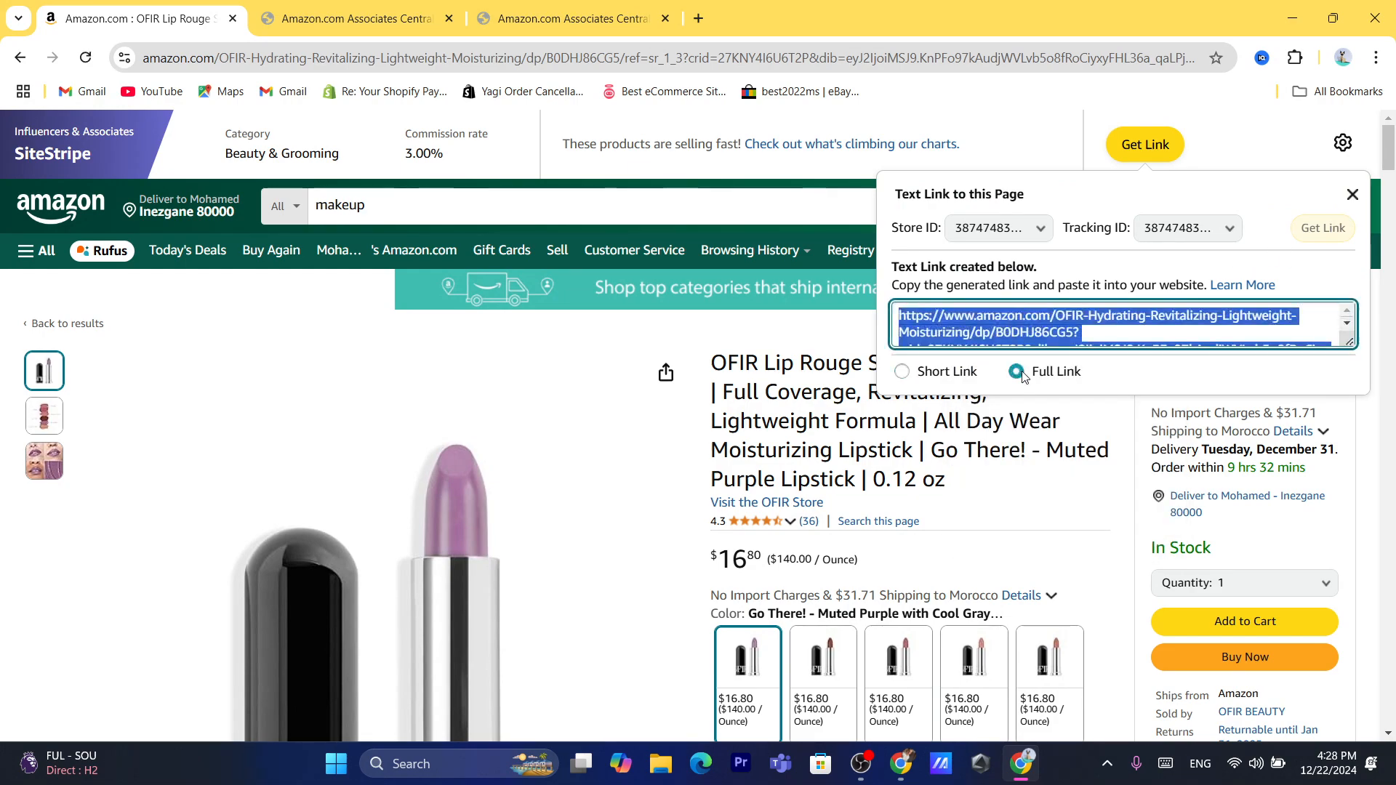
left_click(944, 372)
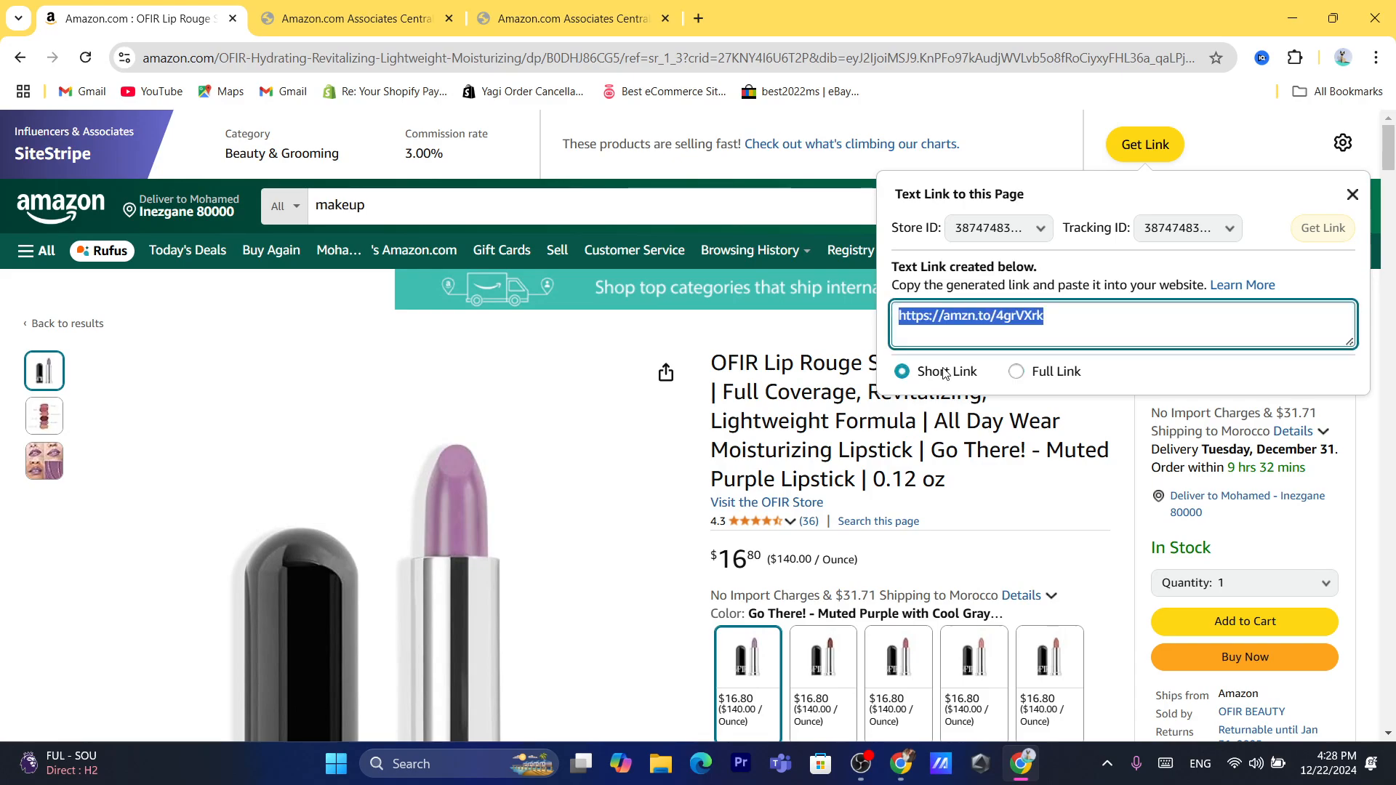
right_click(936, 317)
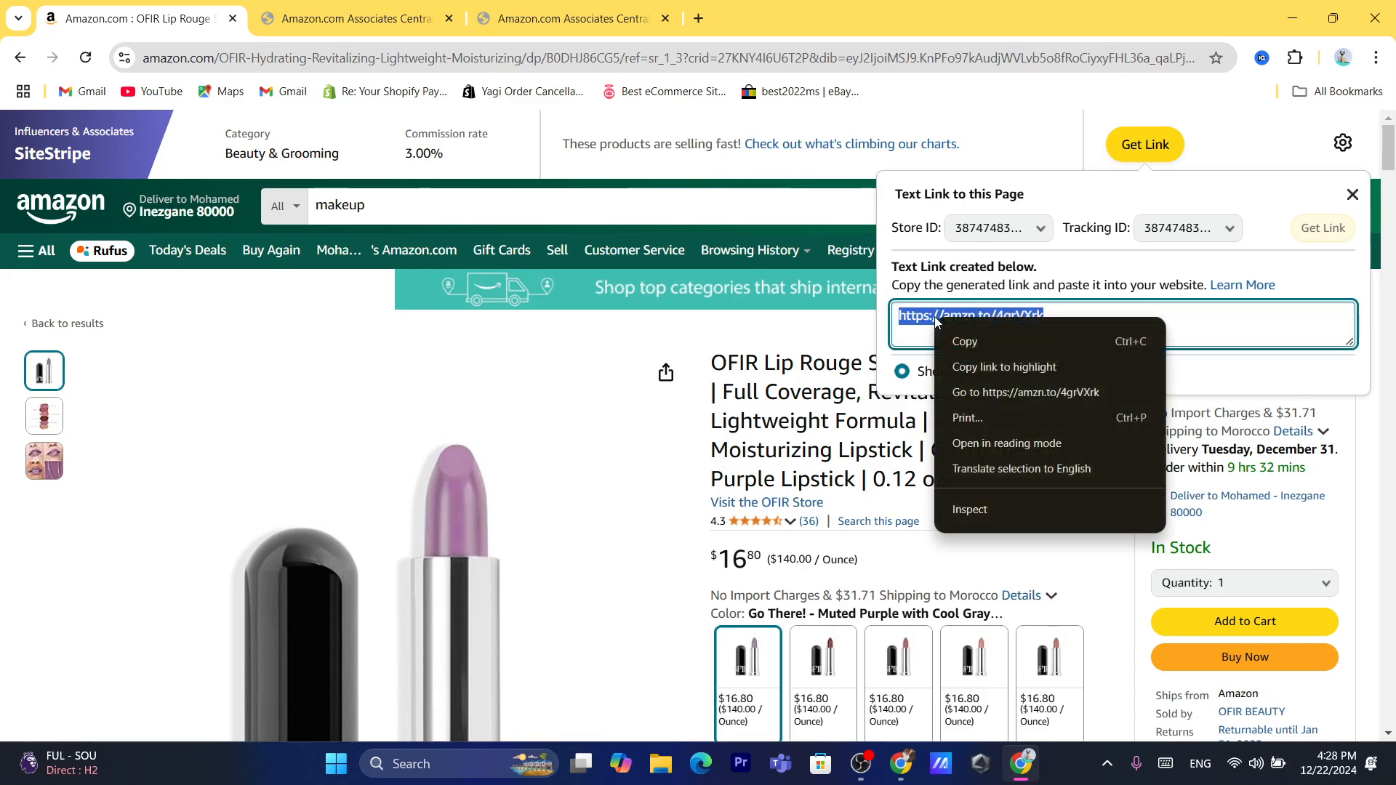
left_click(970, 347)
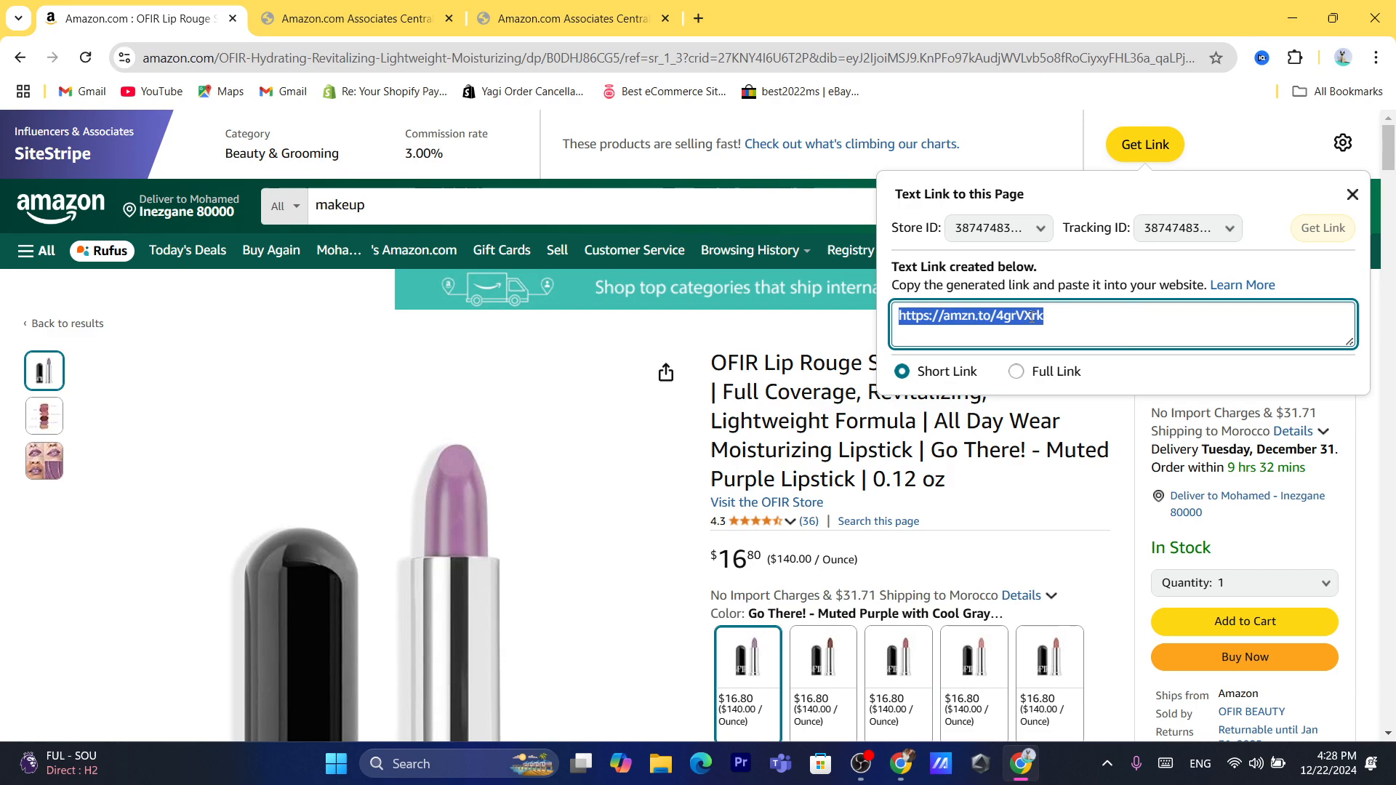
left_click(1044, 379)
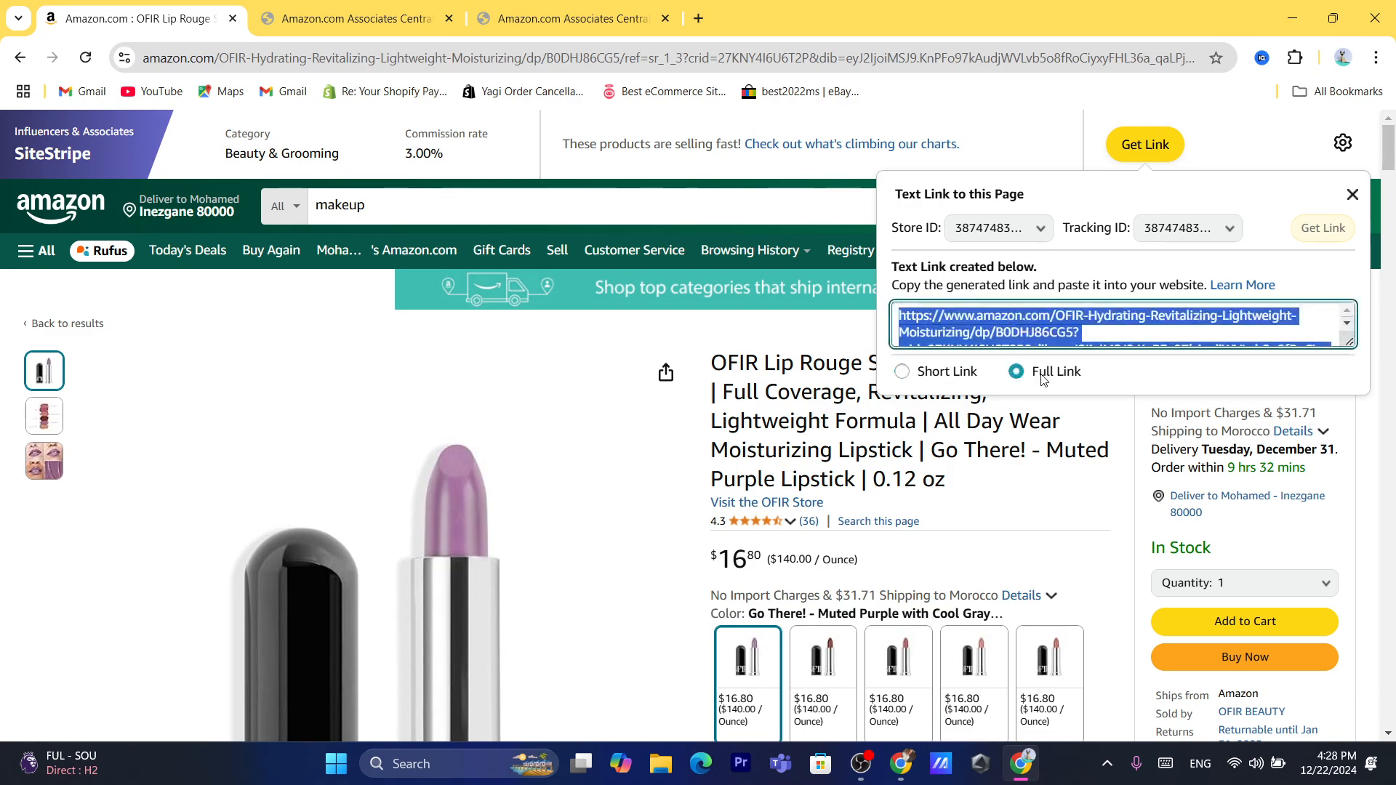
left_click(941, 370)
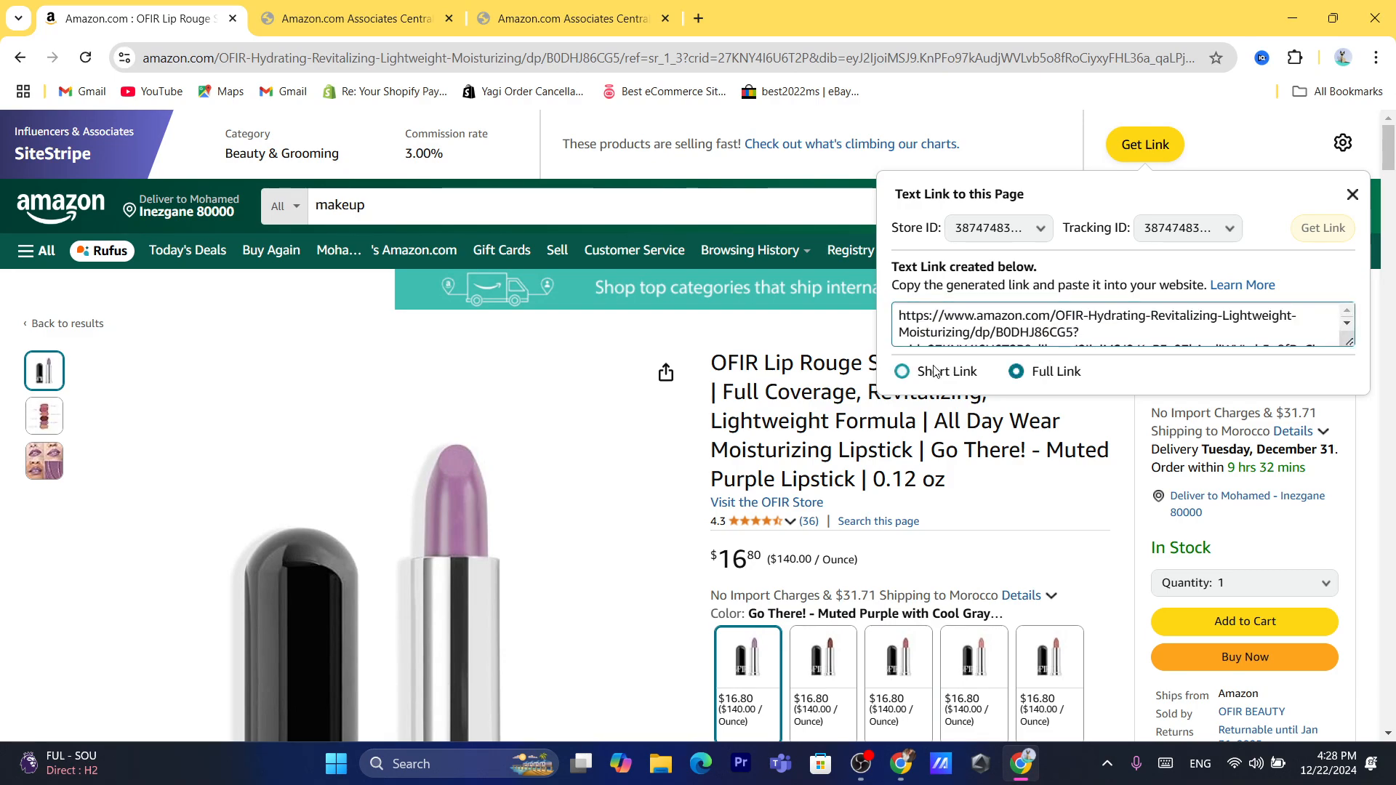
right_click(956, 326)
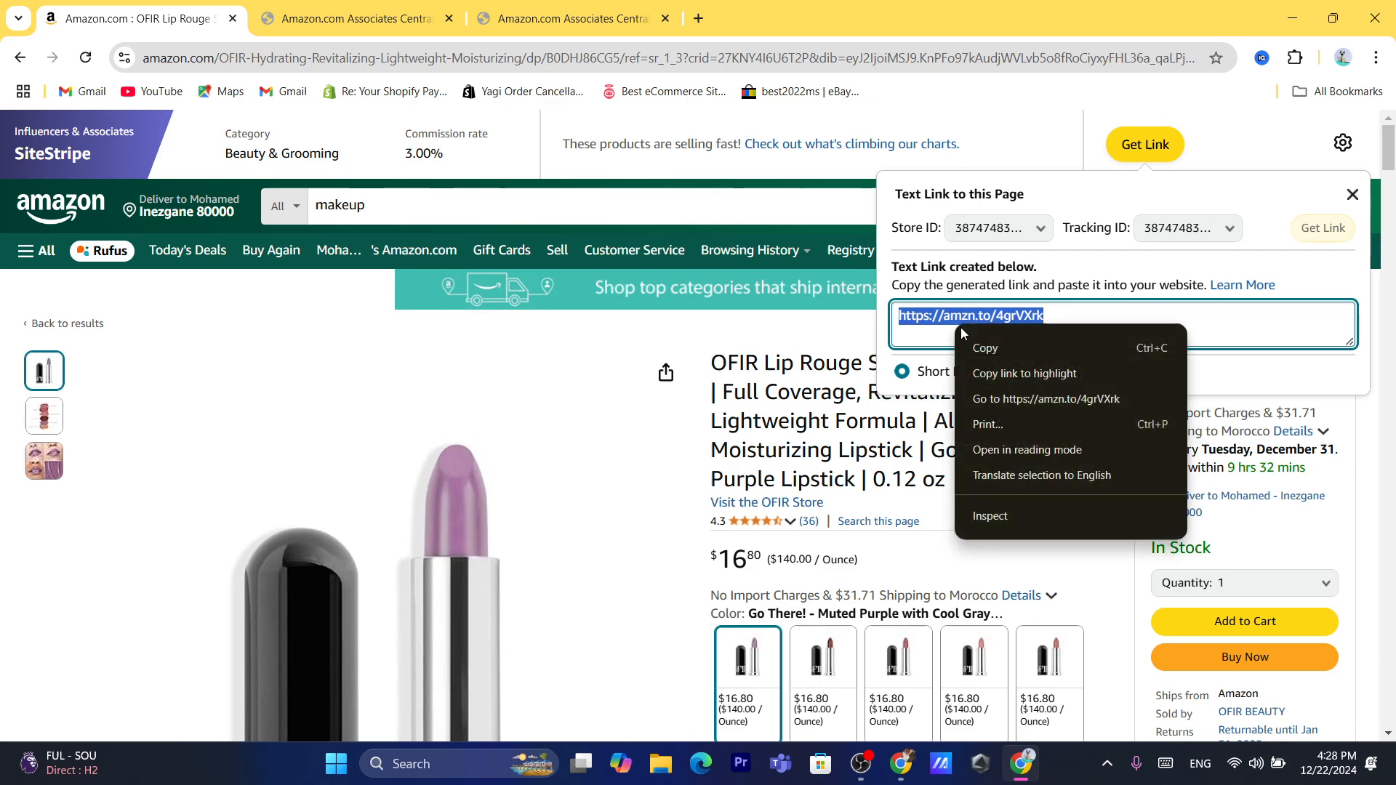
left_click(986, 346)
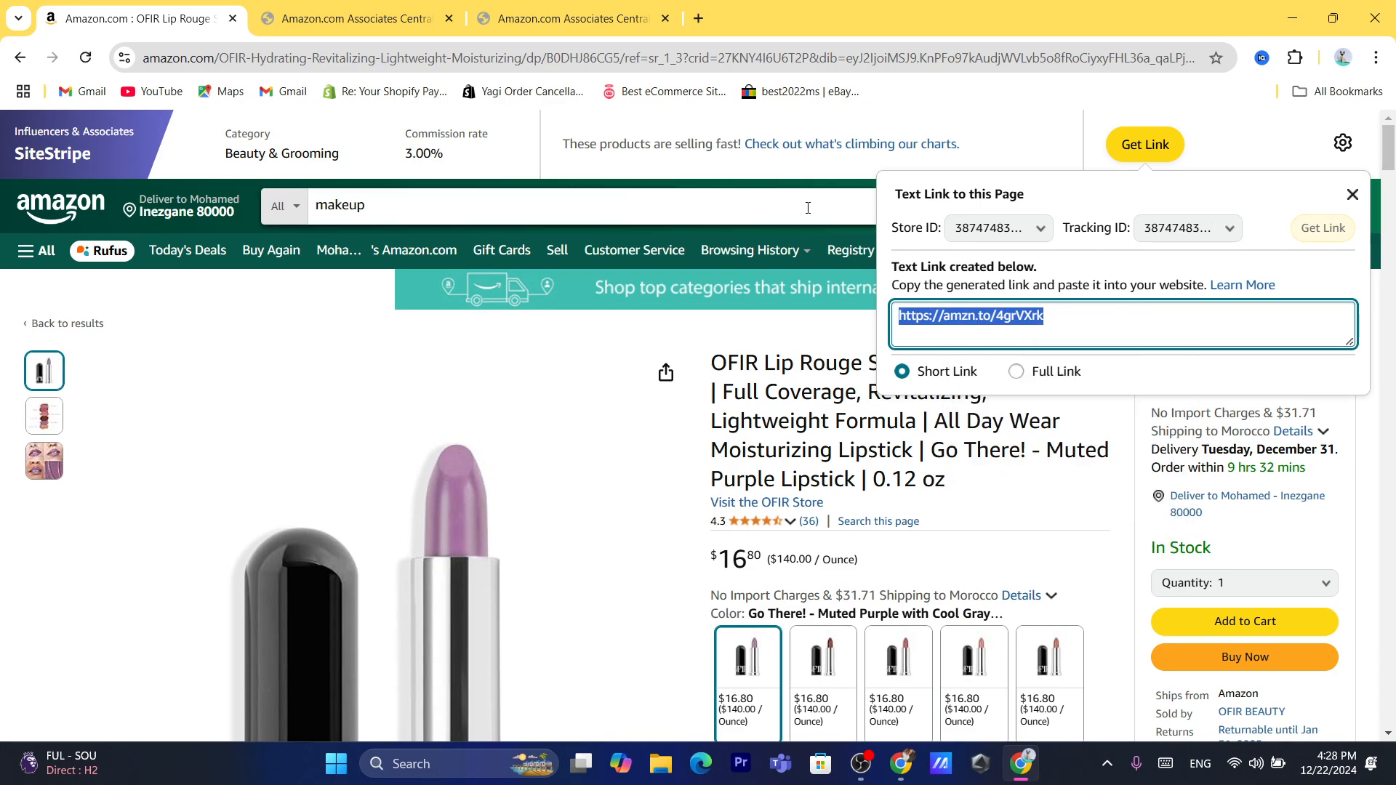